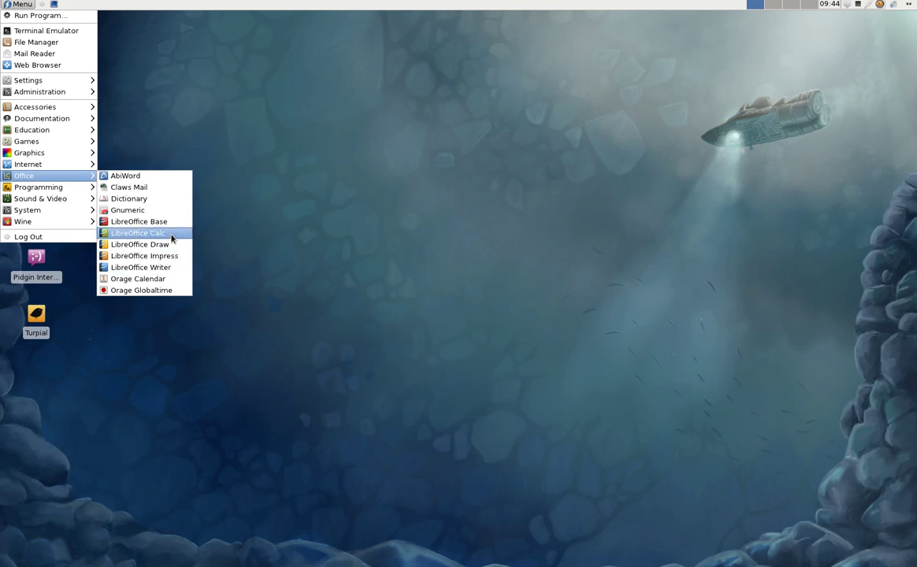
# Open a new spreadsheet in LibreOffice Calc.
pyautogui.click(172, 234)
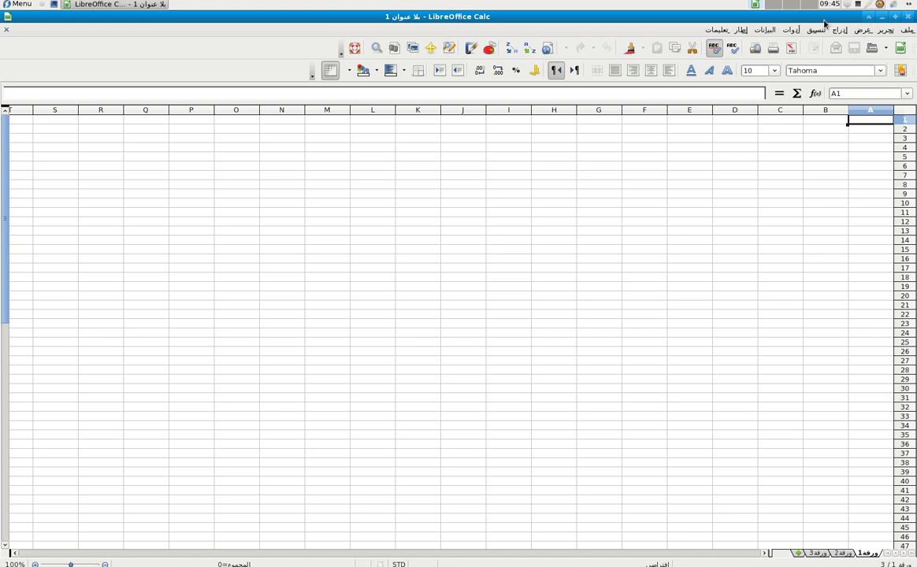
pyautogui.click(789, 30)
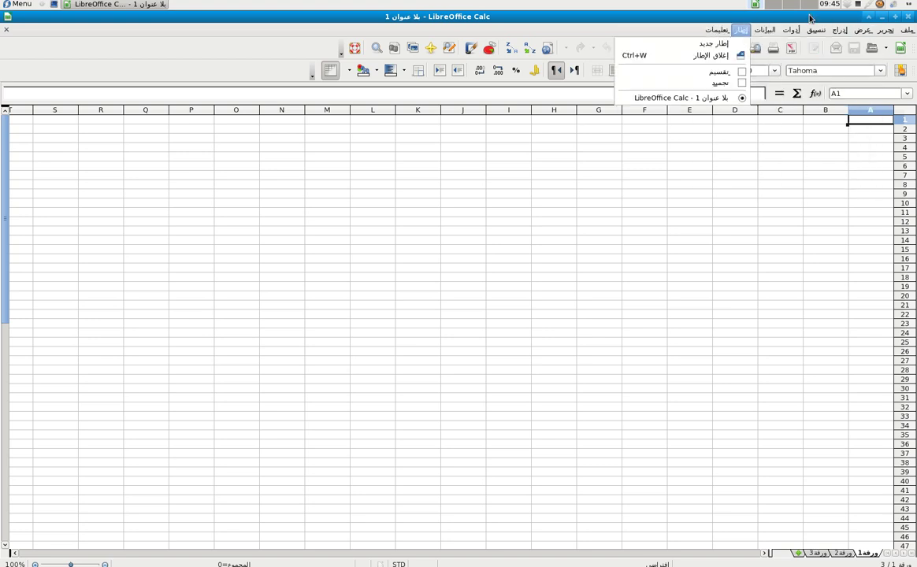
pyautogui.moveTo(903, 30)
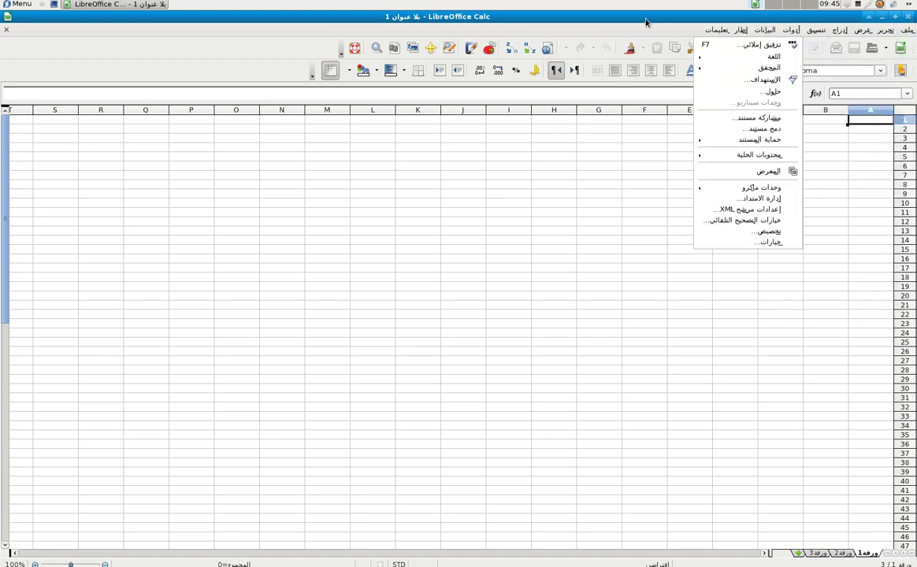
pyautogui.click(588, 17)
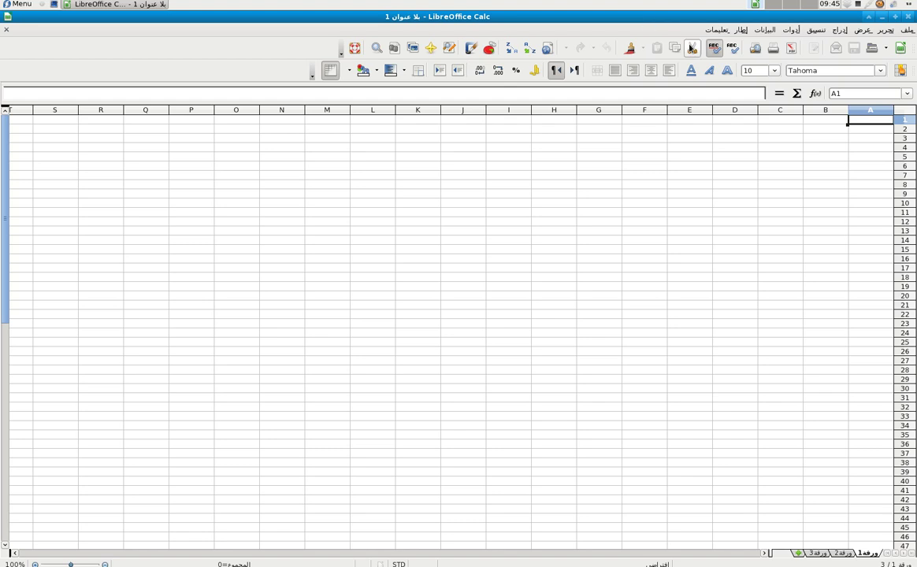
# Enter the title "الجزيرة الرقمية" in cell A1.
pyautogui.doubleClick(865, 121)
pyautogui.write('الجزيرة الرقمية')
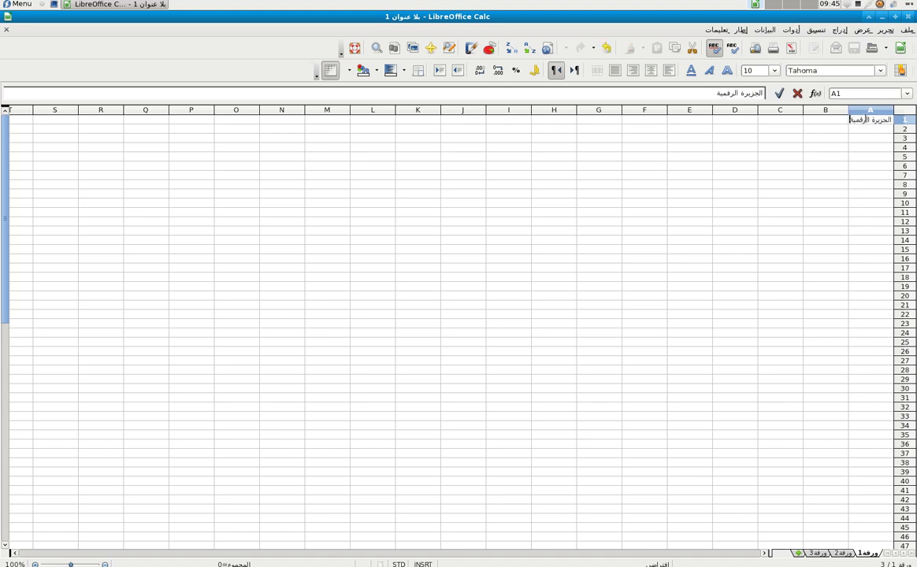
pyautogui.press('Return')
# Set the font size of the title in A1 to 40 and widen column A.
pyautogui.click(865, 120)
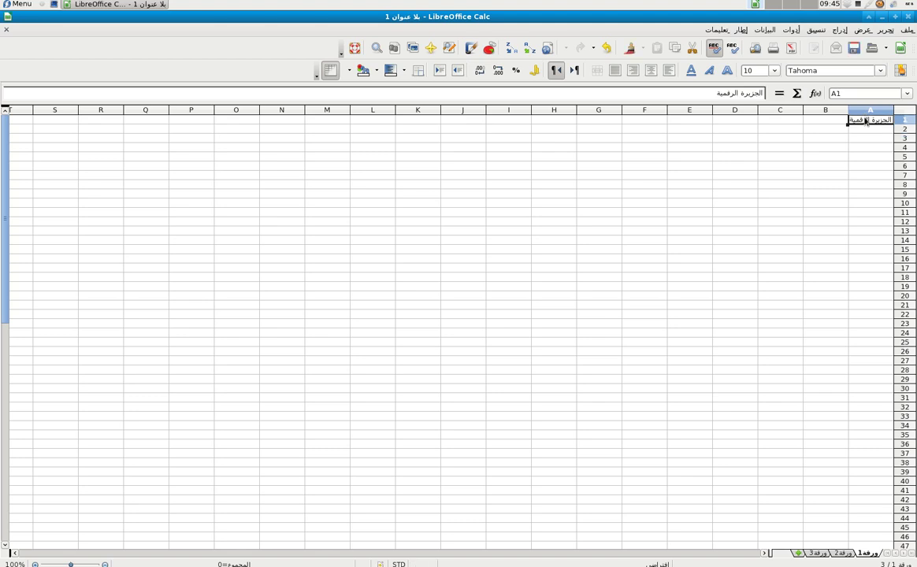
pyautogui.click(774, 70)
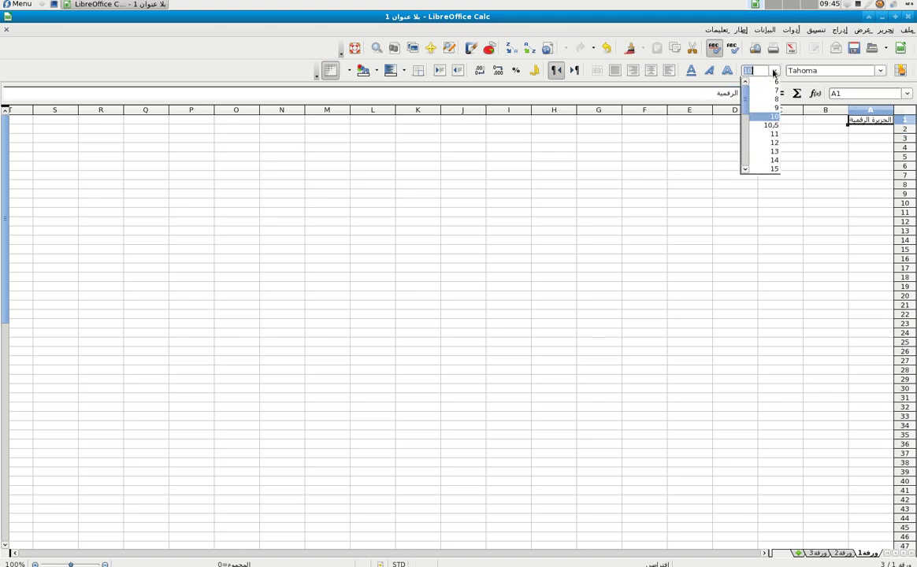
pyautogui.scroll(-4, 765, 150)
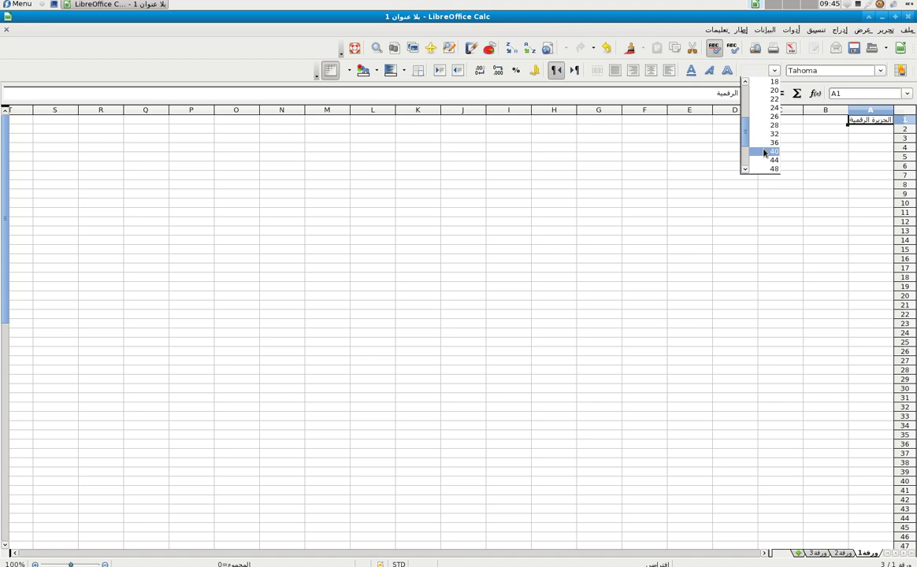
pyautogui.click(765, 150)
pyautogui.moveTo(848, 109); pyautogui.dragTo(825, 110)
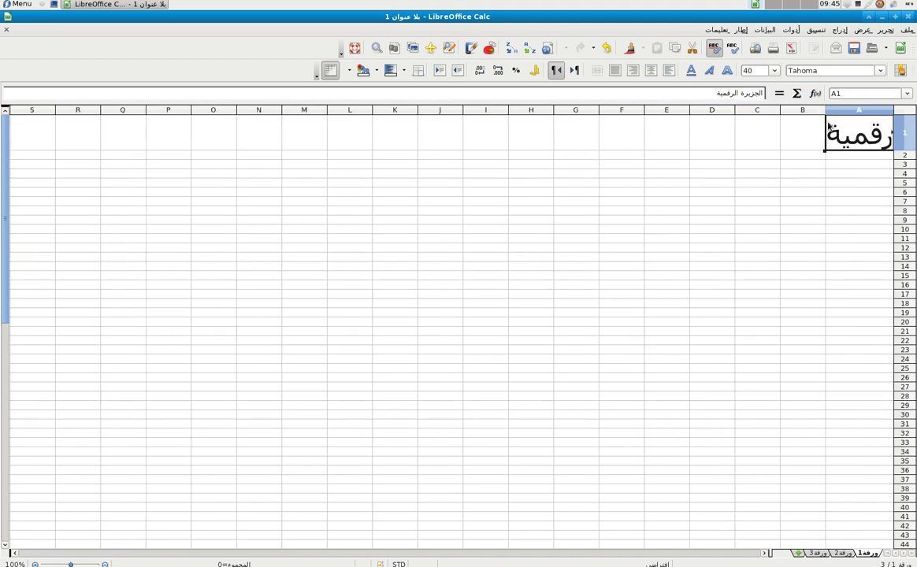
# Reduce the font size of the title in A1, trying 28 and then a smaller size that fits the column width.
pyautogui.click(774, 70)
pyautogui.click(770, 98)
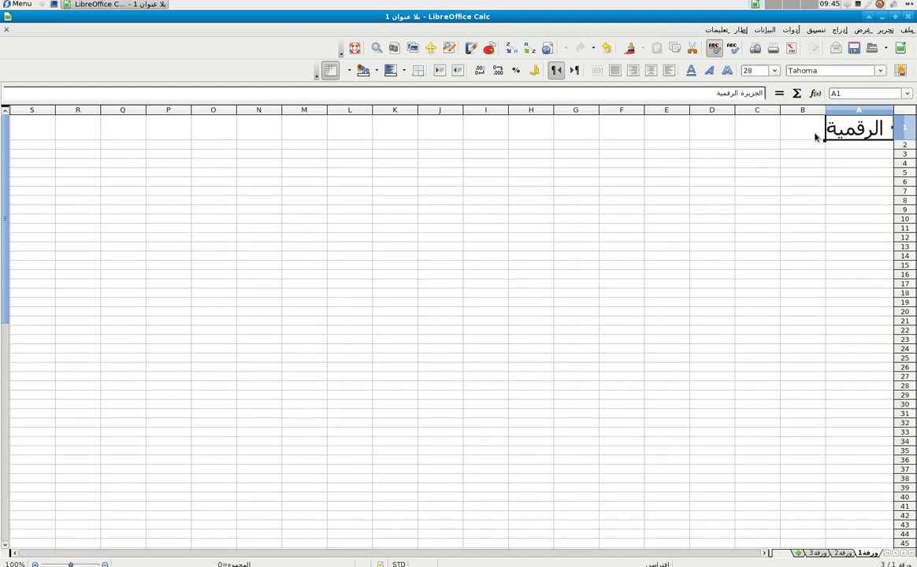
pyautogui.click(774, 70)
pyautogui.scroll(3, 770, 82)
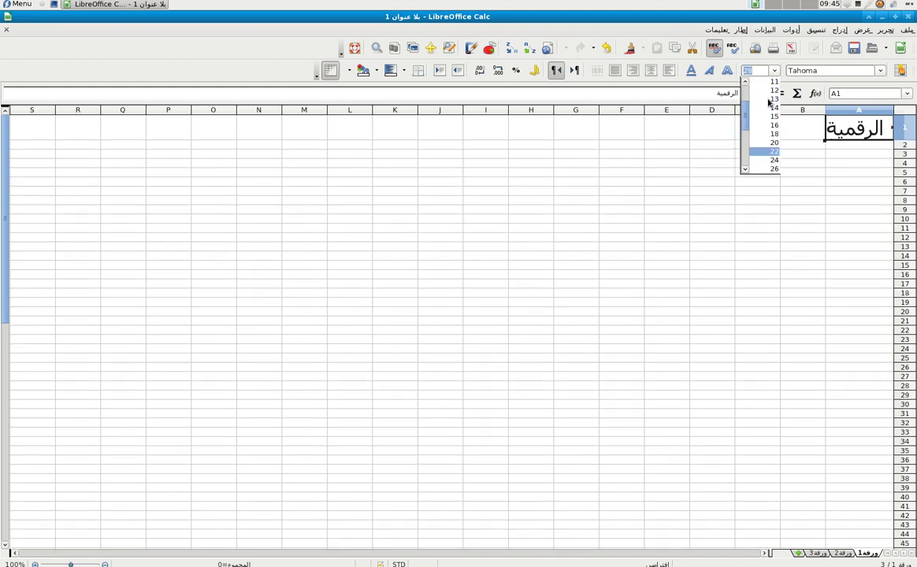
pyautogui.click(768, 105)
pyautogui.click(836, 131)
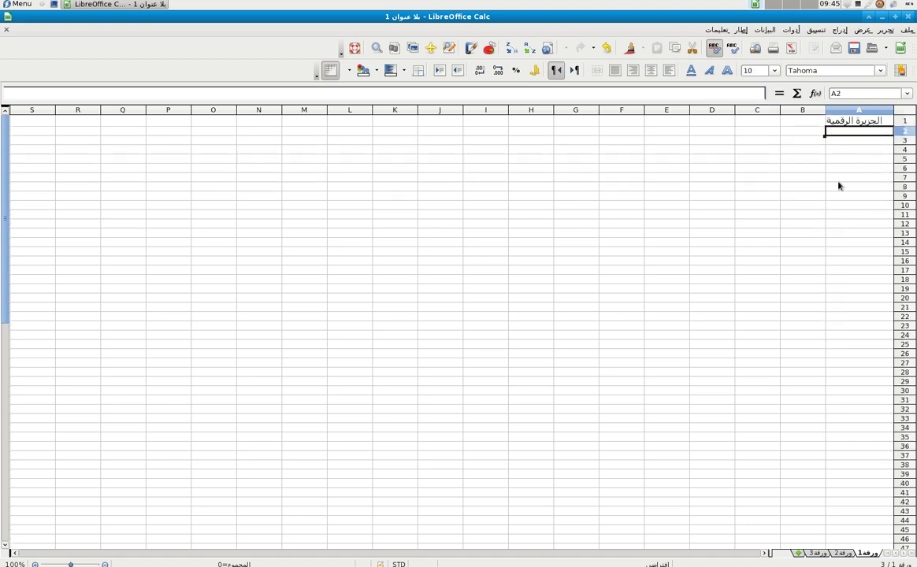
# Enter the row labels "الدخل" in A4 and "المدفوعات" in A5.
pyautogui.click(883, 151)
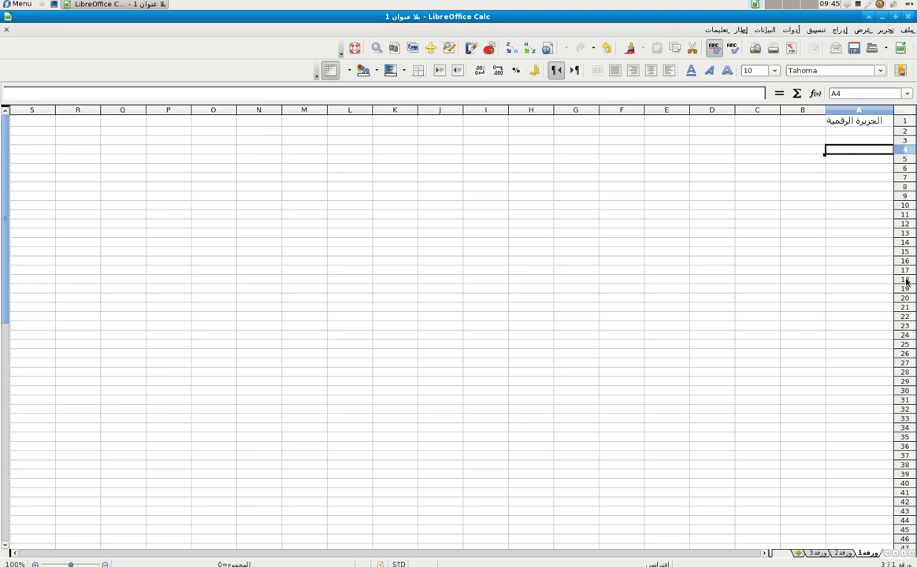
pyautogui.write('الدخل')
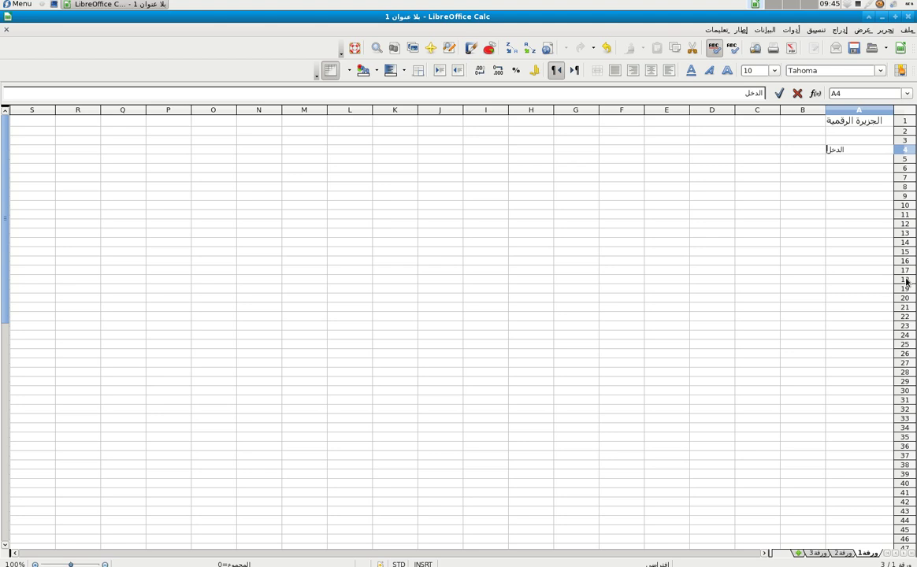
pyautogui.press('Return')
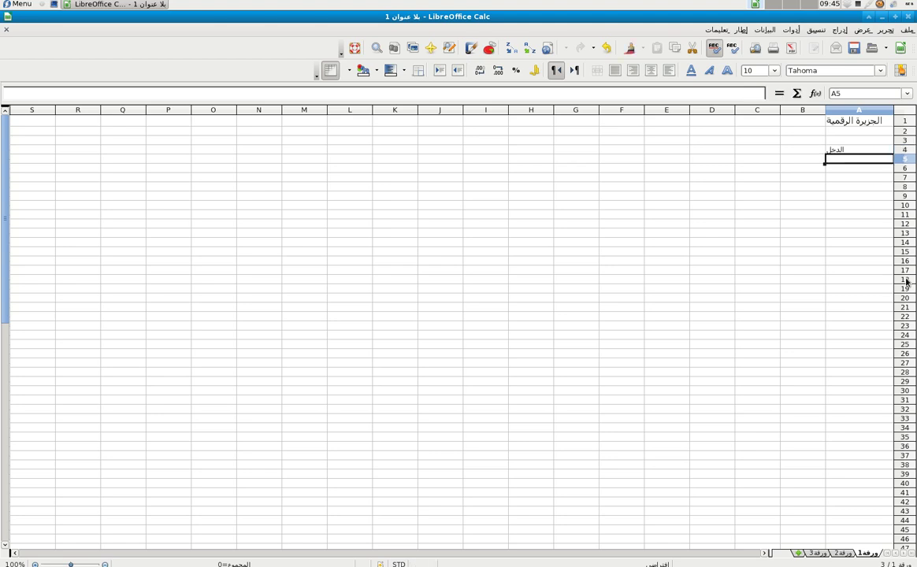
pyautogui.write('المدفوعات')
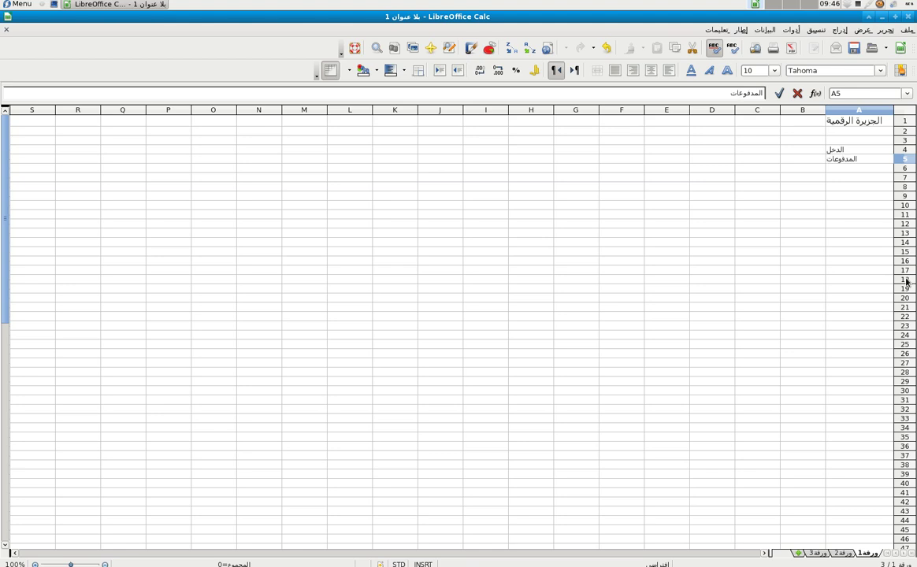
# Enter the month headings "محرم", "صفر", "رمضان" and "شوال" in cells B4 to E4.
pyautogui.press('Up')
pyautogui.press('Left')
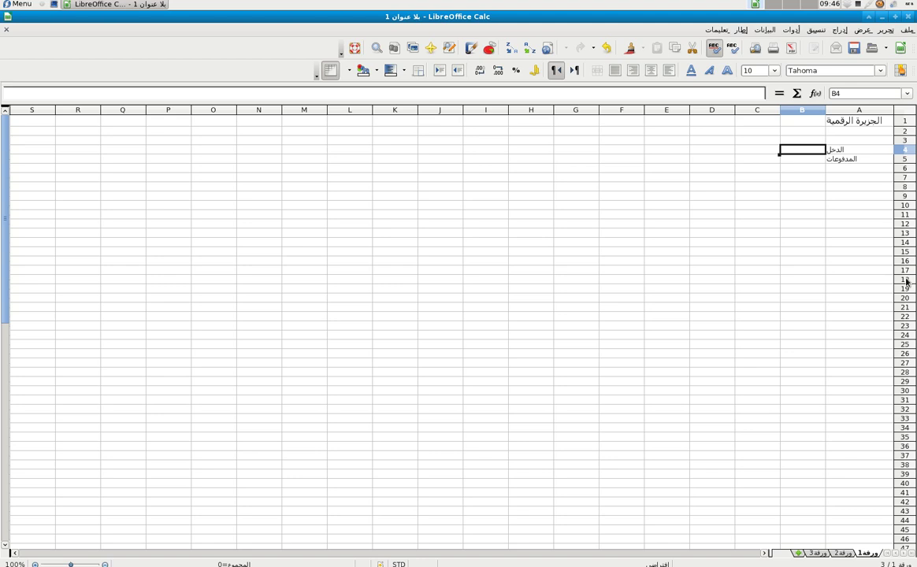
pyautogui.write('محرم')
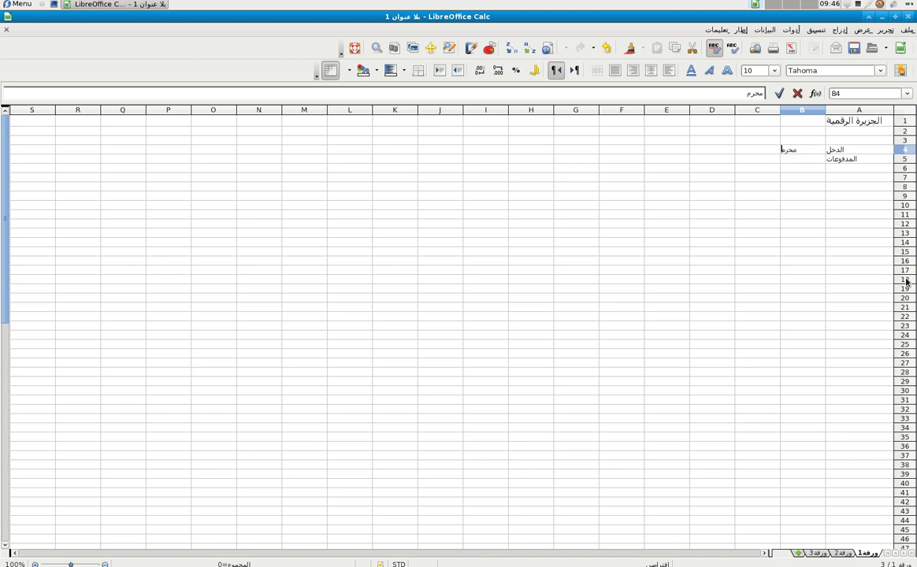
pyautogui.press('Tab')
pyautogui.write('صفر')
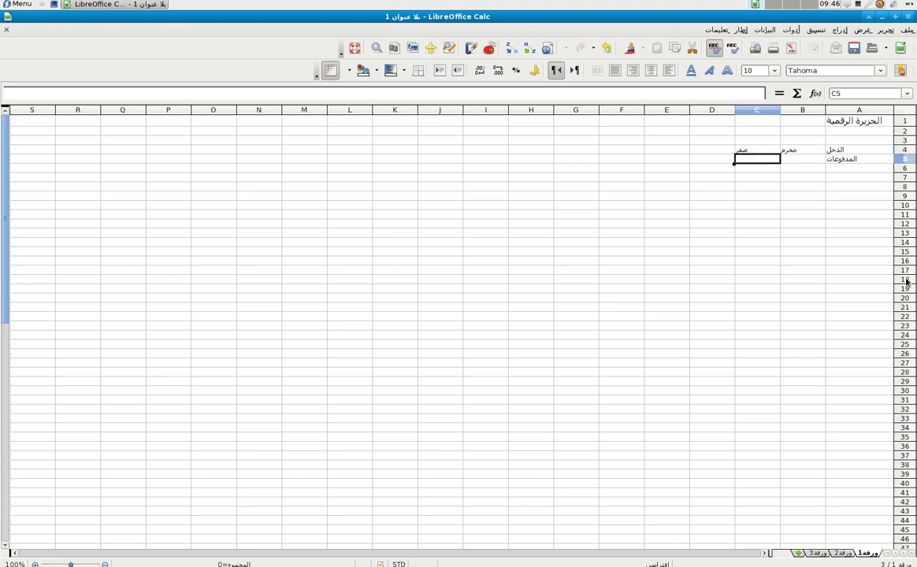
pyautogui.press('Tab')
pyautogui.write('ربضان')
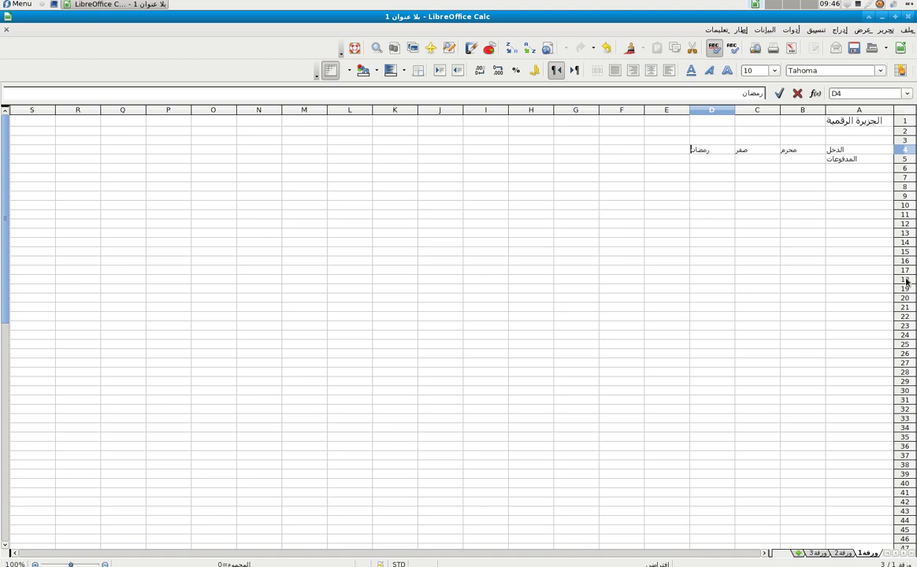
pyautogui.press('Tab')
pyautogui.write('شوال')
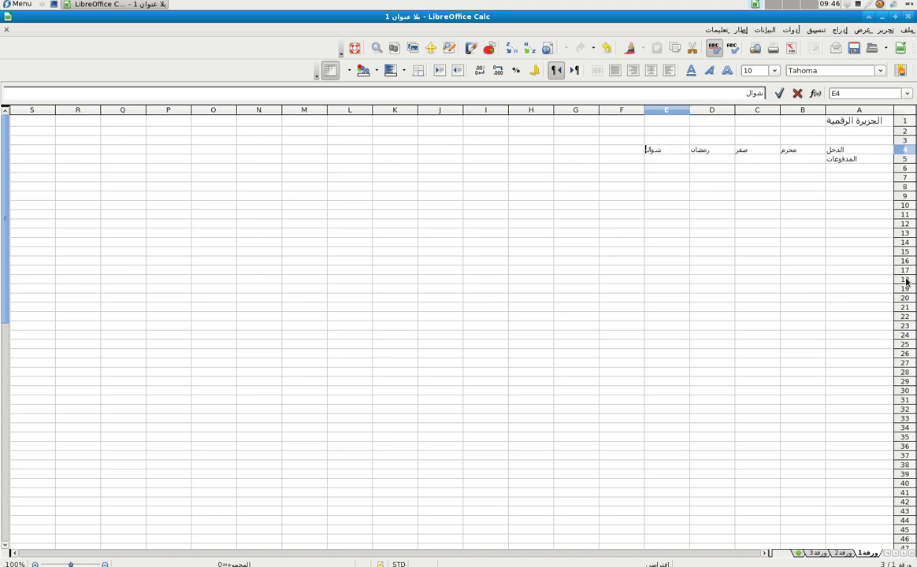
pyautogui.press('Return')
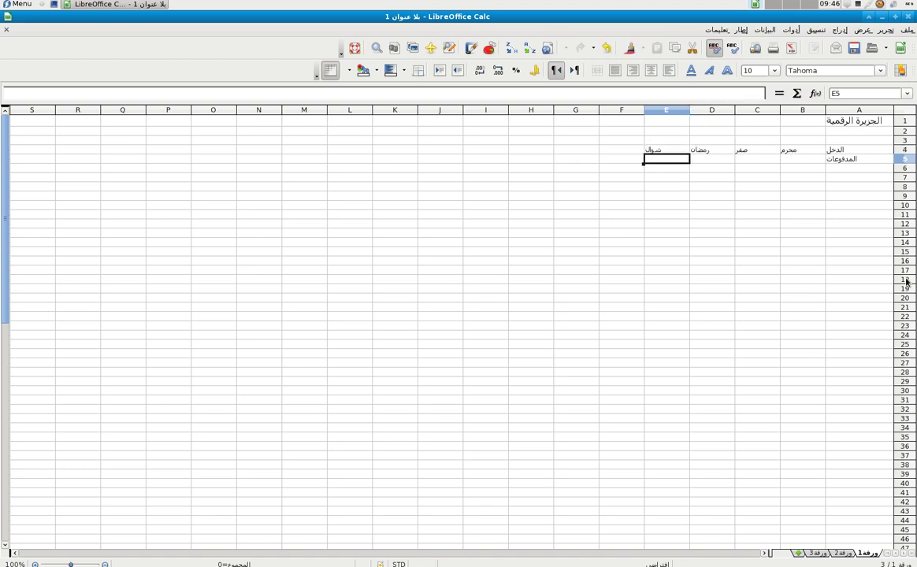
# Enter the total heading "الاجمالي" in G4, leaving F4 empty after the months.
pyautogui.press('Tab')
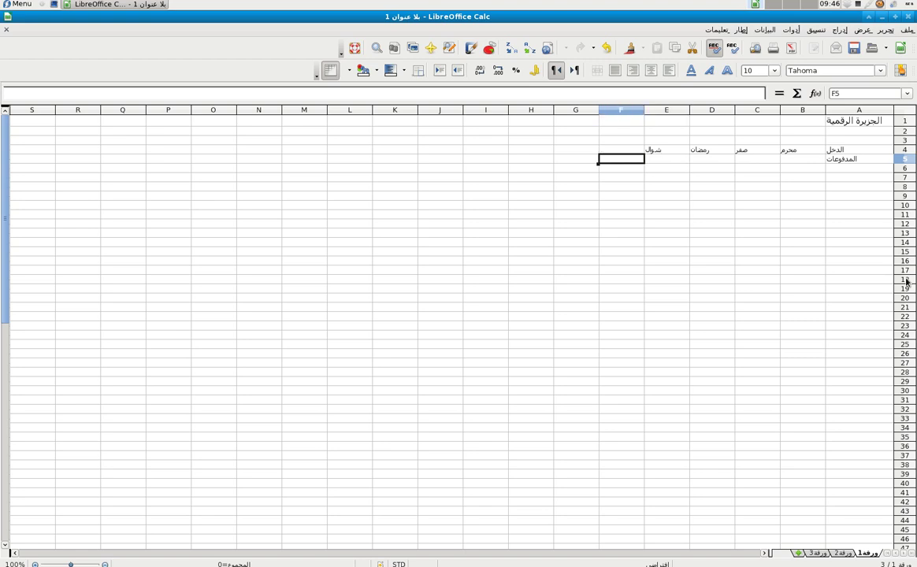
pyautogui.press('Up')
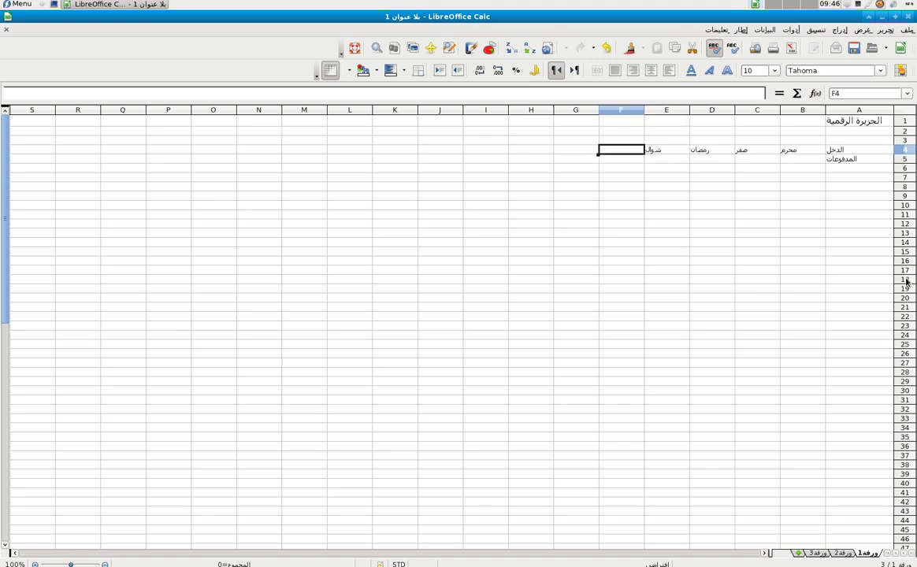
pyautogui.press('Tab')
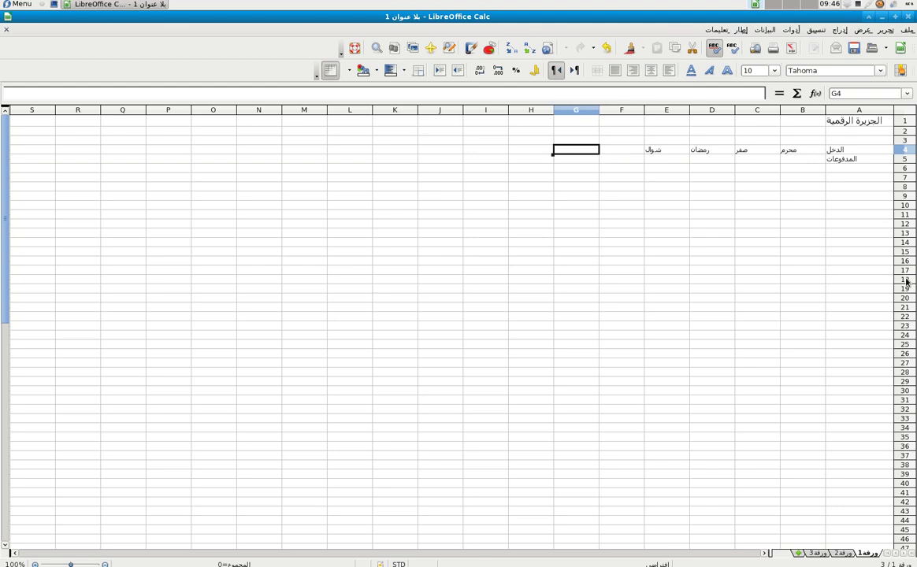
pyautogui.write('الاجمالي')
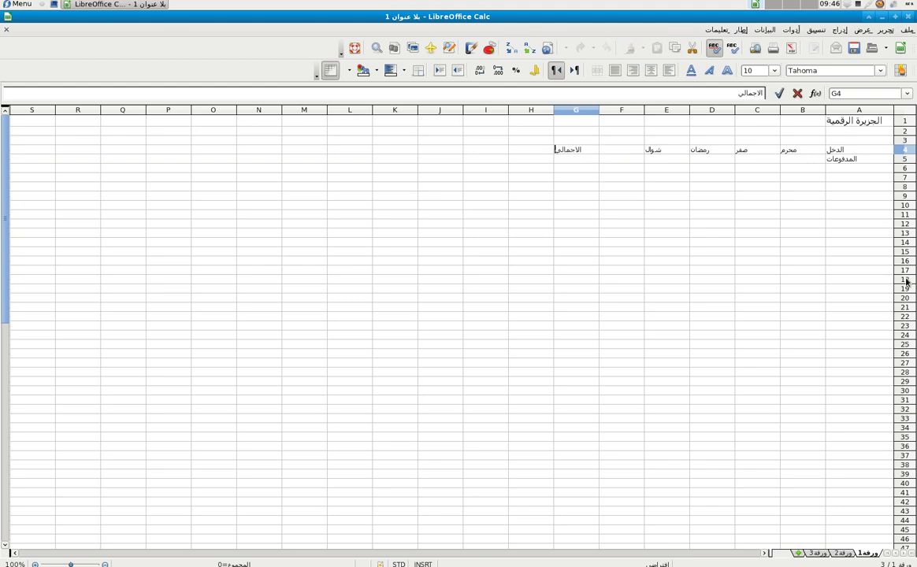
pyautogui.press('Return')
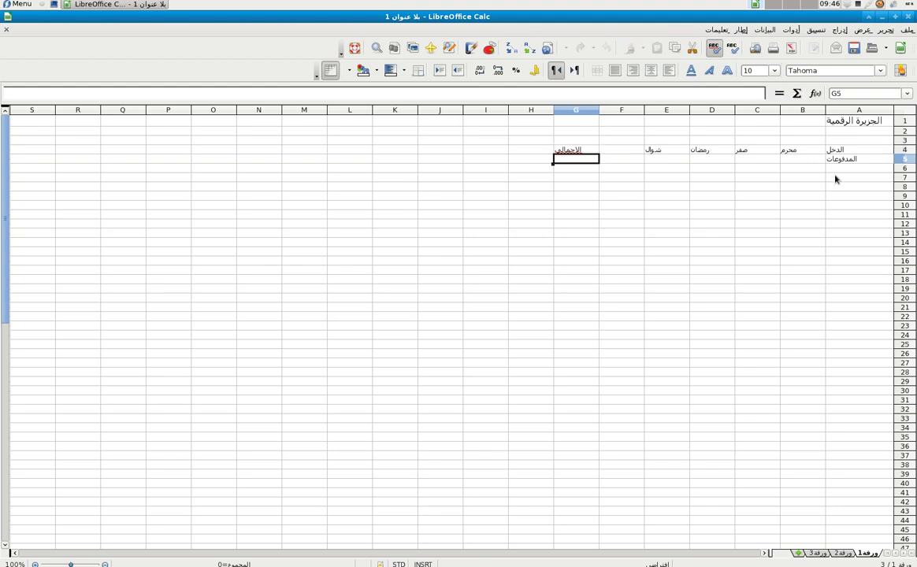
# Replace the row labels in column A with "الشهر" in A4, "الدخل" in A5 and "المدفوعات" in A6.
pyautogui.click(840, 151)
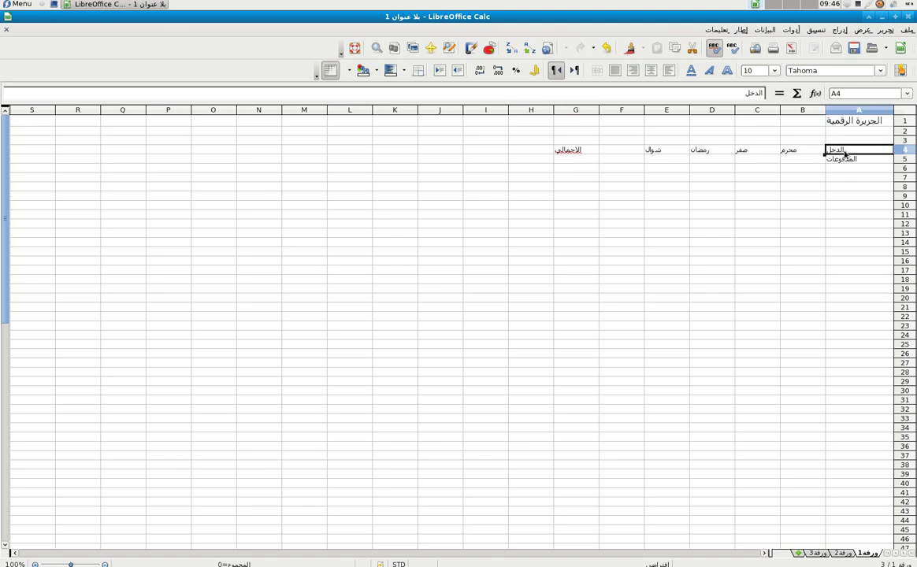
pyautogui.write('الشهر')
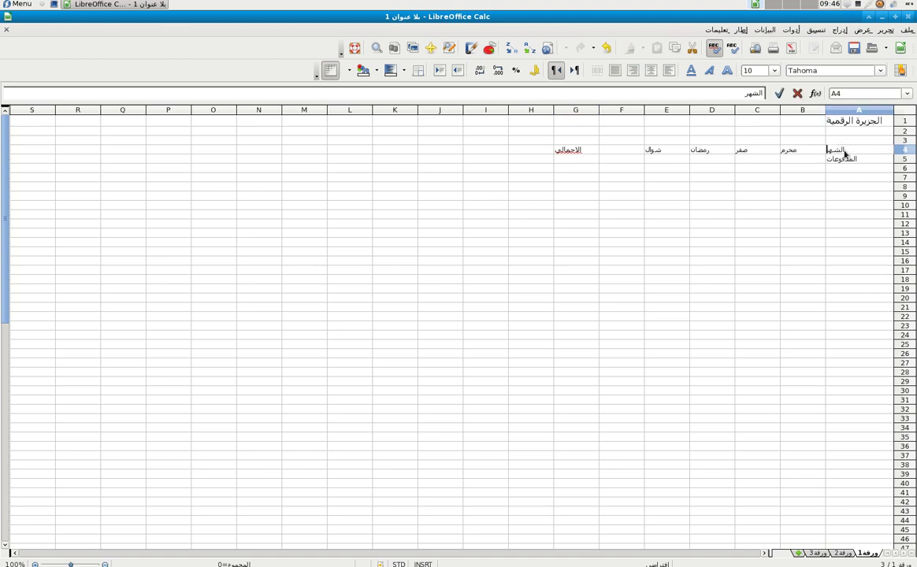
pyautogui.press('Return')
pyautogui.write('الدخل')
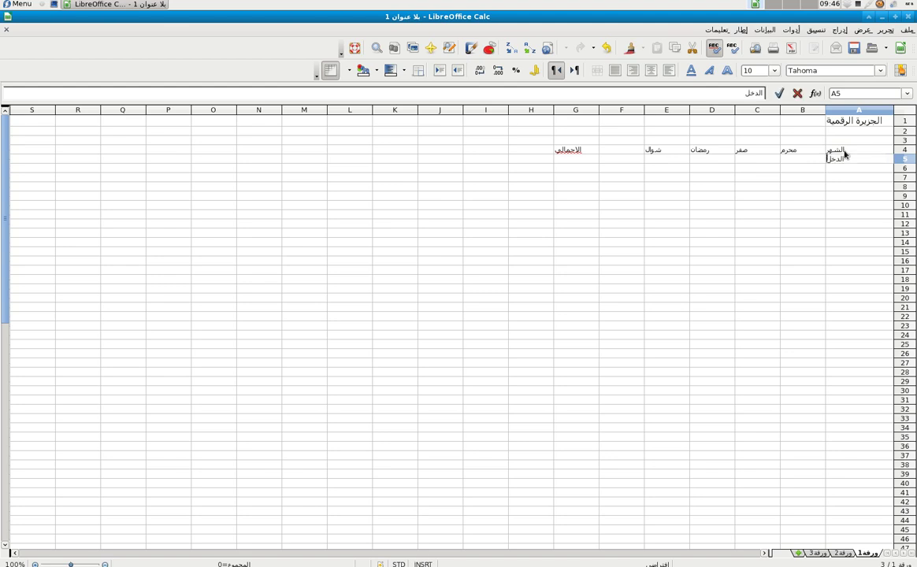
pyautogui.press('Return')
pyautogui.write('المدفوعات')
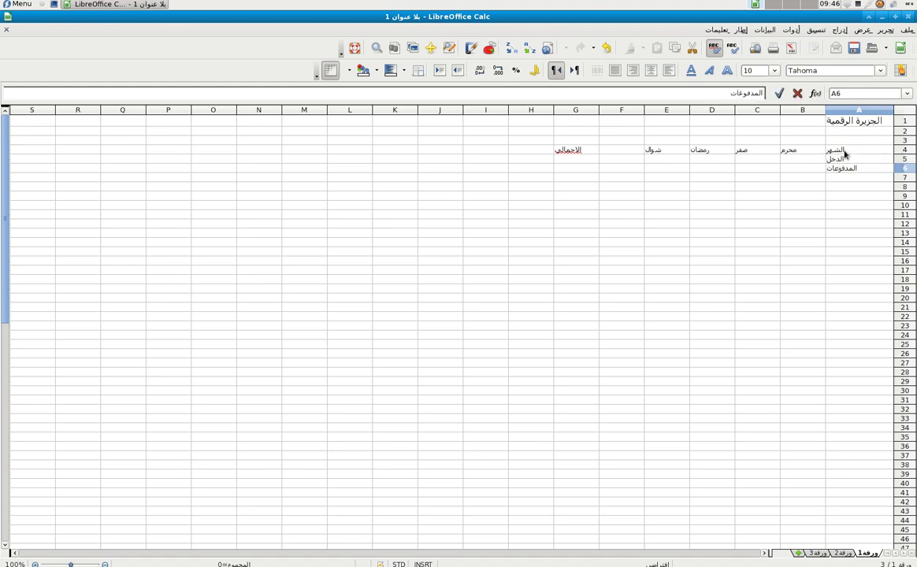
pyautogui.press('Return')
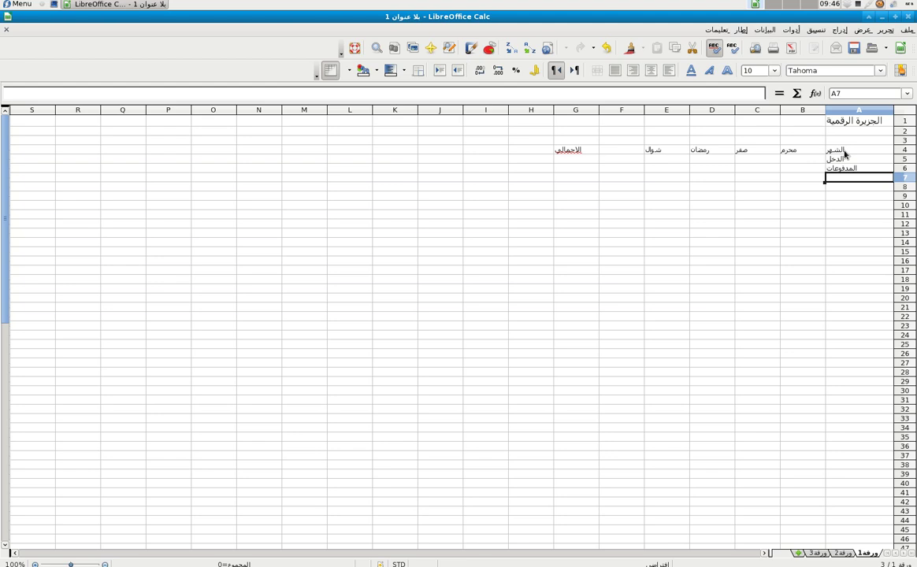
# Enter 50000 in B5 as the income for "محرم".
pyautogui.click(807, 160)
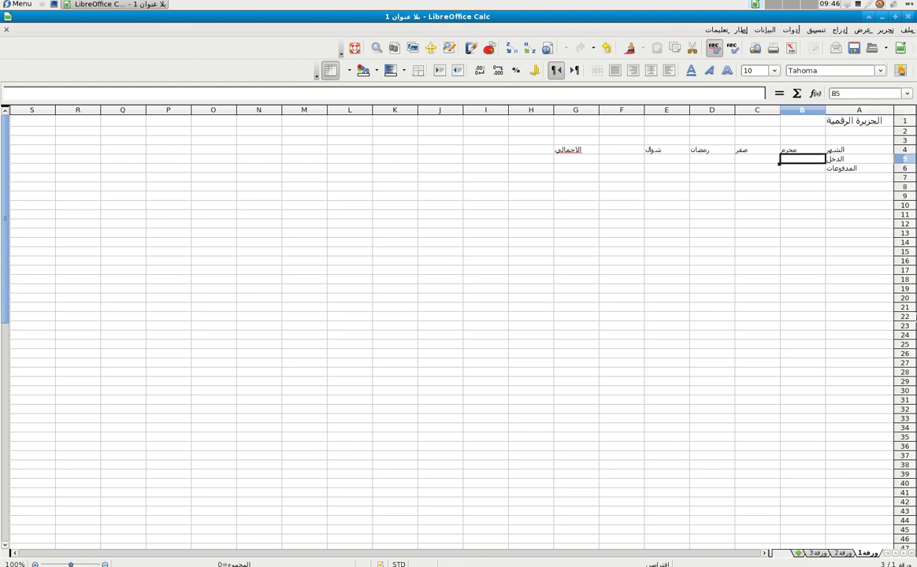
pyautogui.write('5000')
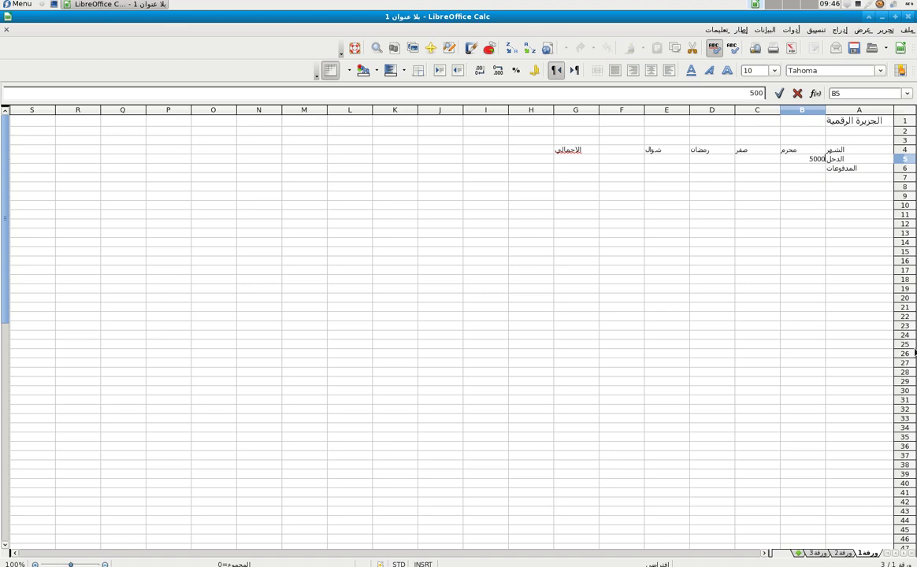
pyautogui.write('0')
pyautogui.click(746, 163)
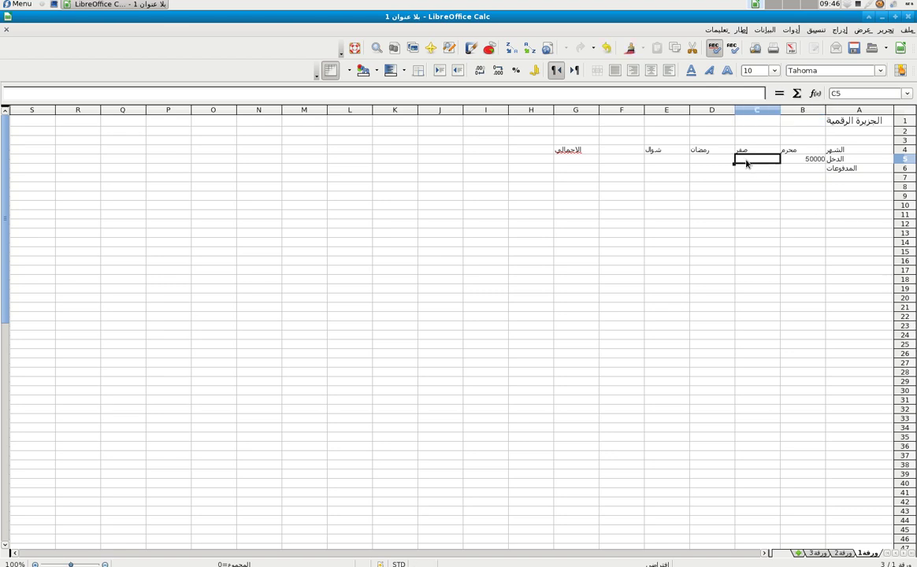
# Enter the remaining income values in the "الدخل" row: 15000 in C5, 2 in D5 and 8000 in E5.
pyautogui.write('15000')
pyautogui.click(713, 165)
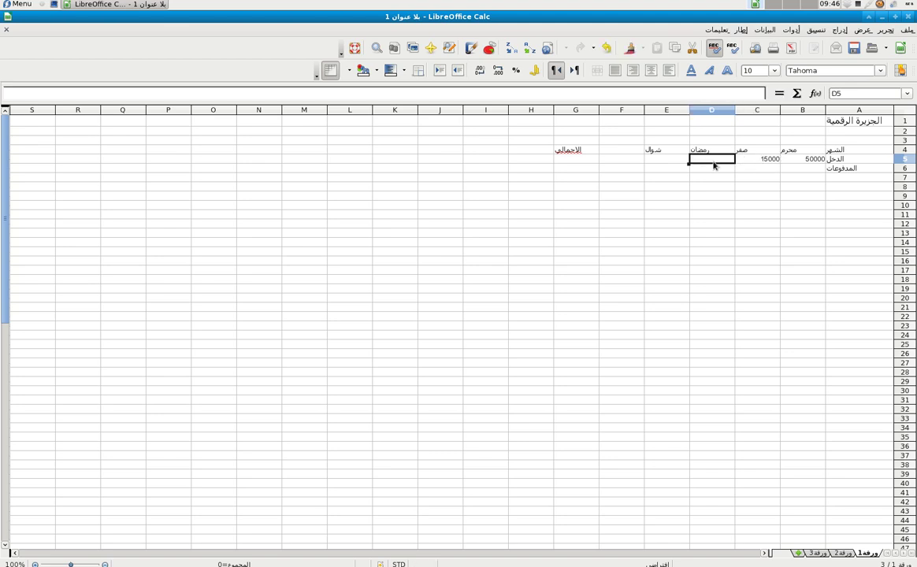
pyautogui.write('2')
pyautogui.click(662, 160)
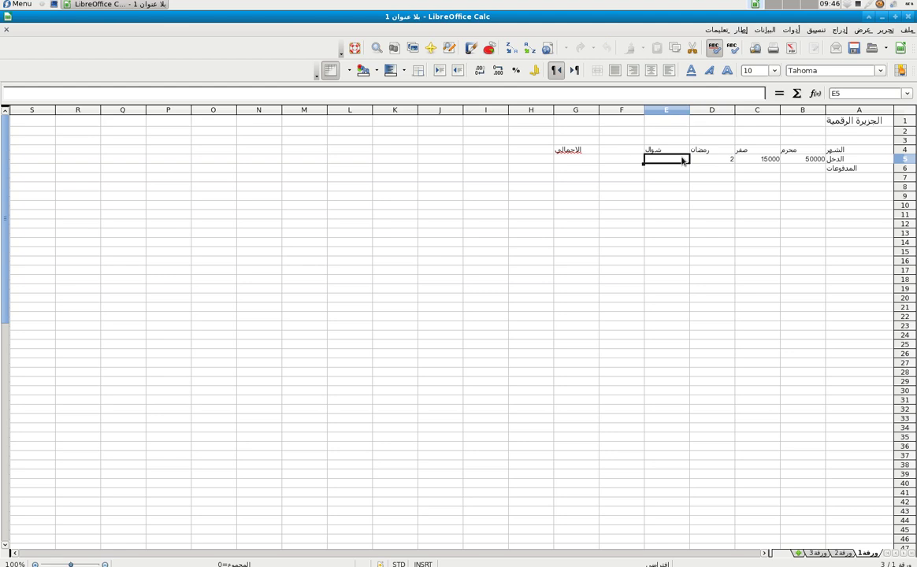
pyautogui.write('8000')
# Fill the "المدفوعات" row with 30000 in B6, 12000 in C6, 1 in D6 and 3000 in E6.
pyautogui.click(814, 170)
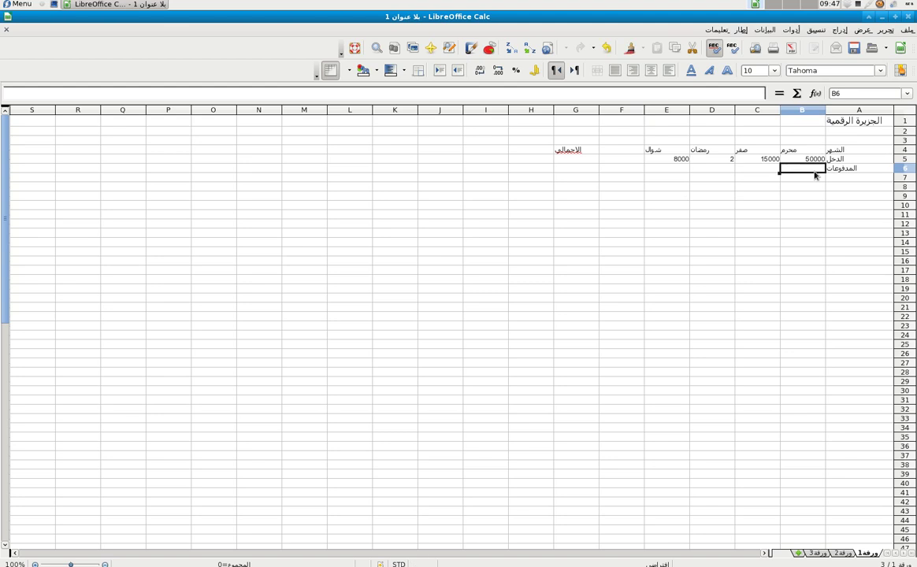
pyautogui.doubleClick(814, 171)
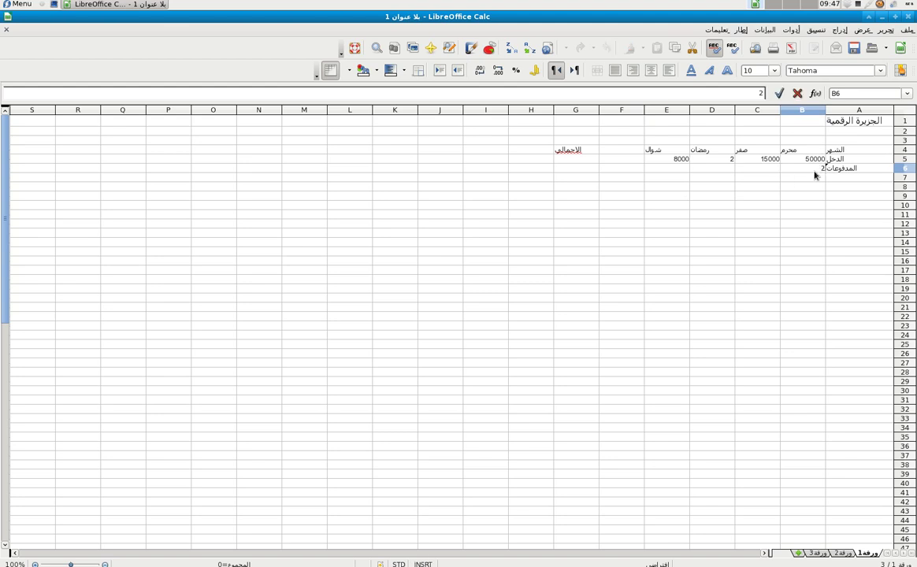
pyautogui.write('30000')
pyautogui.click(765, 171)
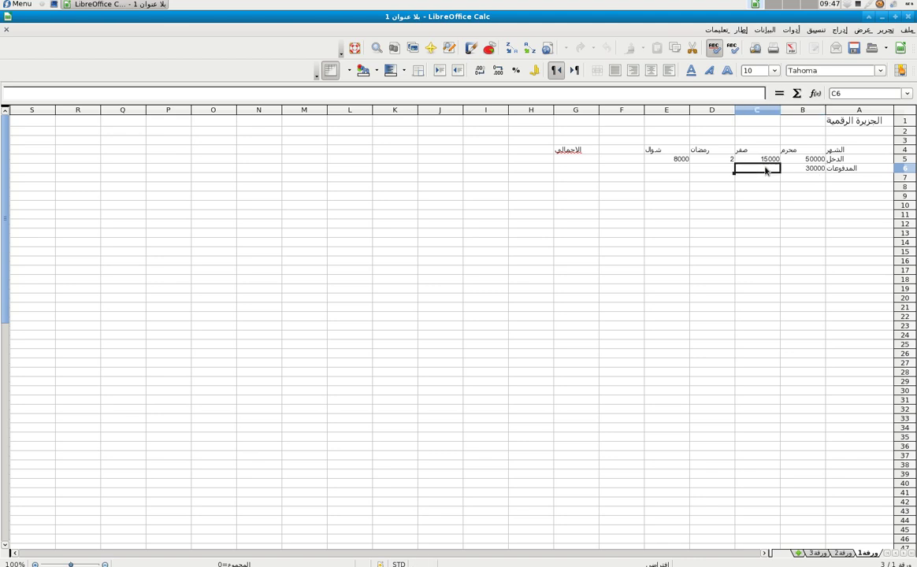
pyautogui.write('12000')
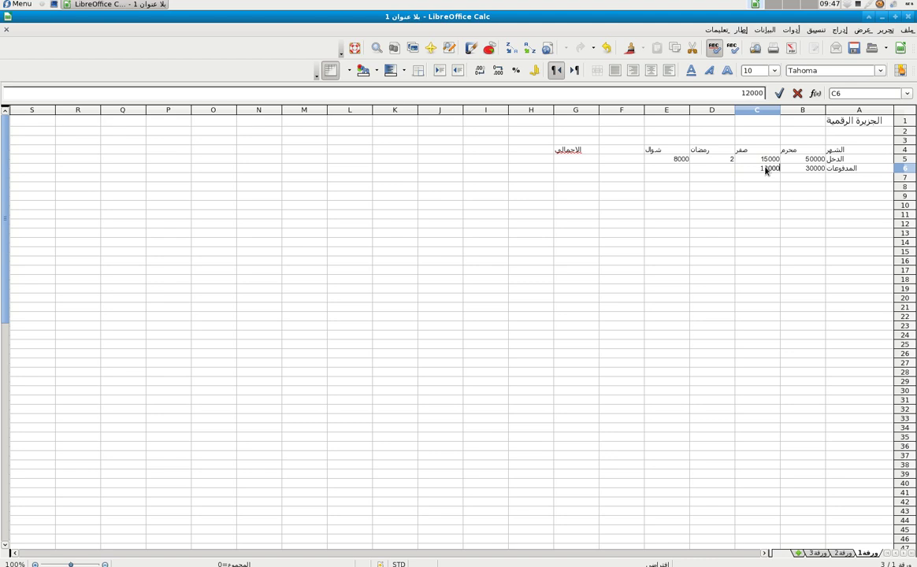
pyautogui.click(702, 170)
pyautogui.write('1')
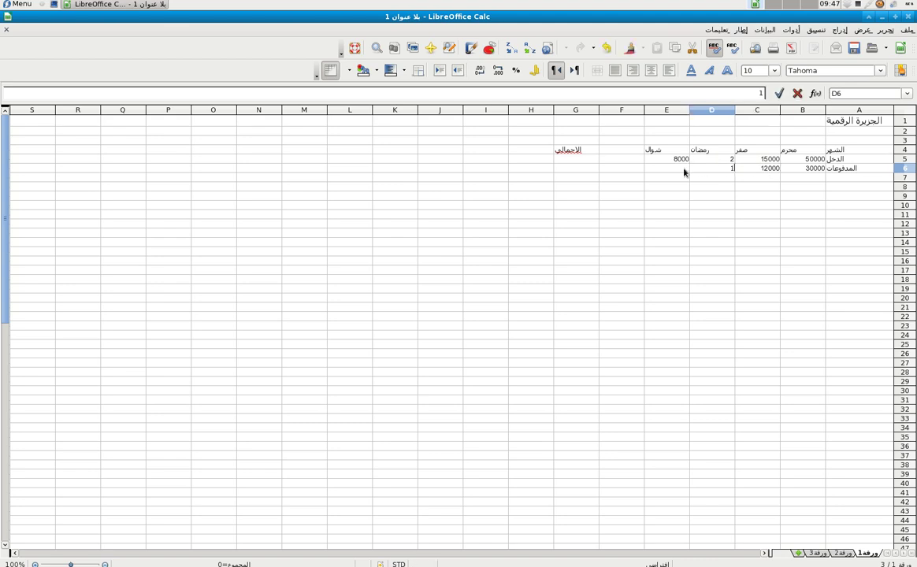
pyautogui.click(682, 171)
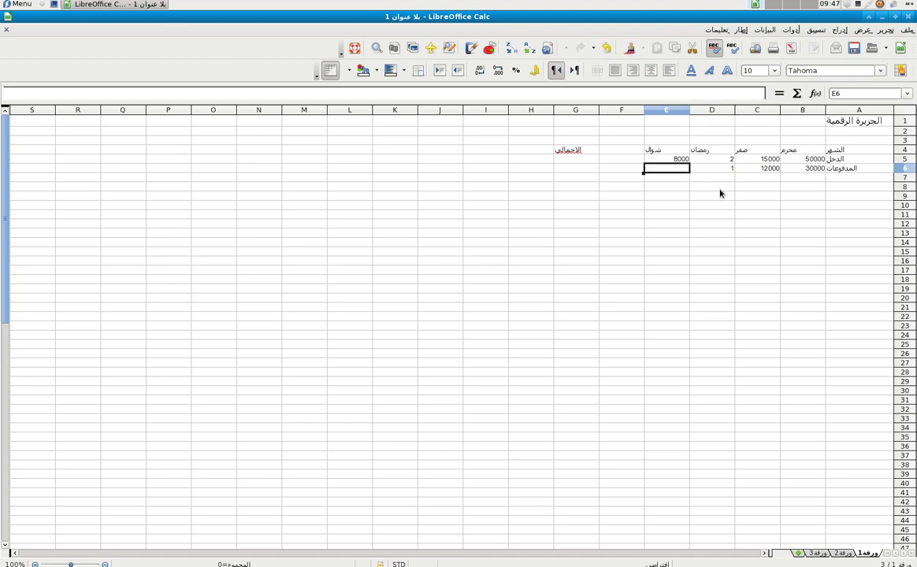
pyautogui.write('3000')
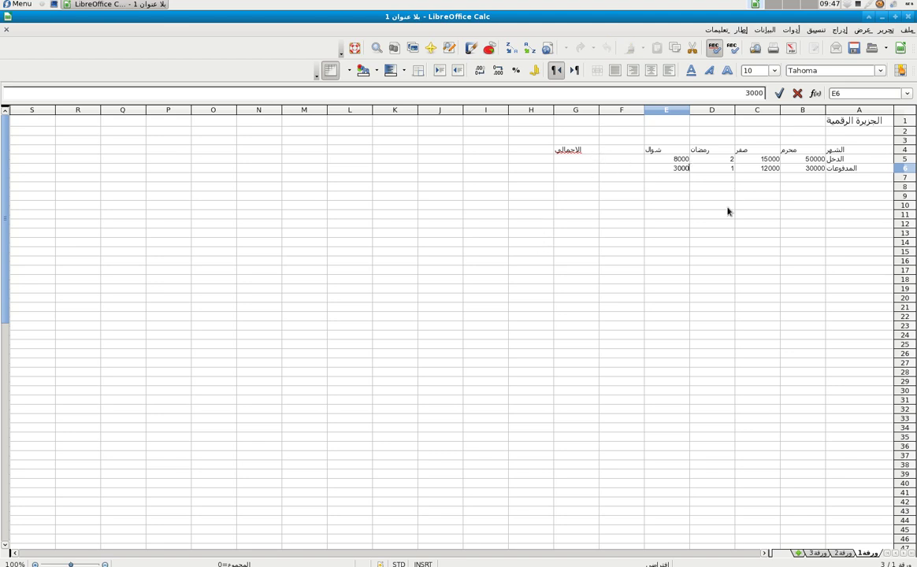
# Add the row label "الفائدة" in A7 below "المدفوعات".
pyautogui.click(835, 178)
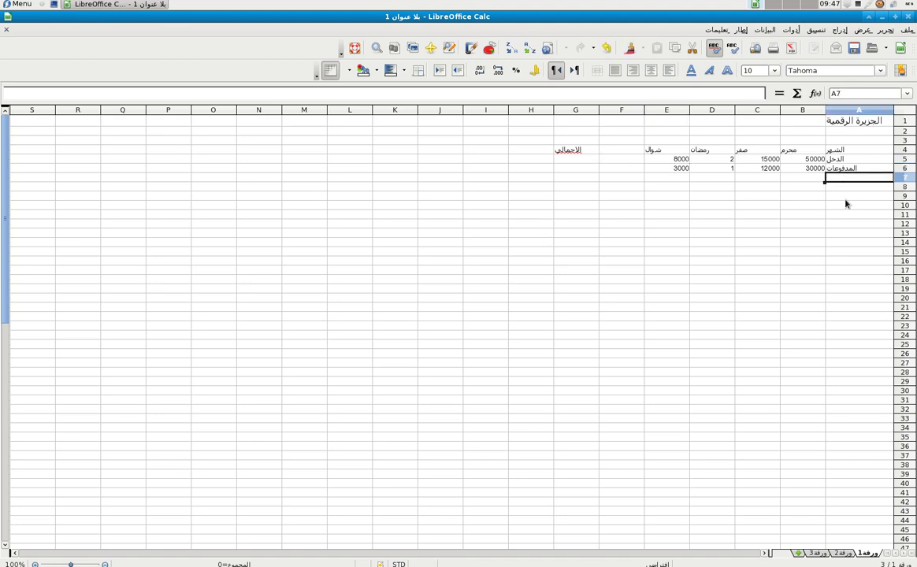
pyautogui.write('الفائد')
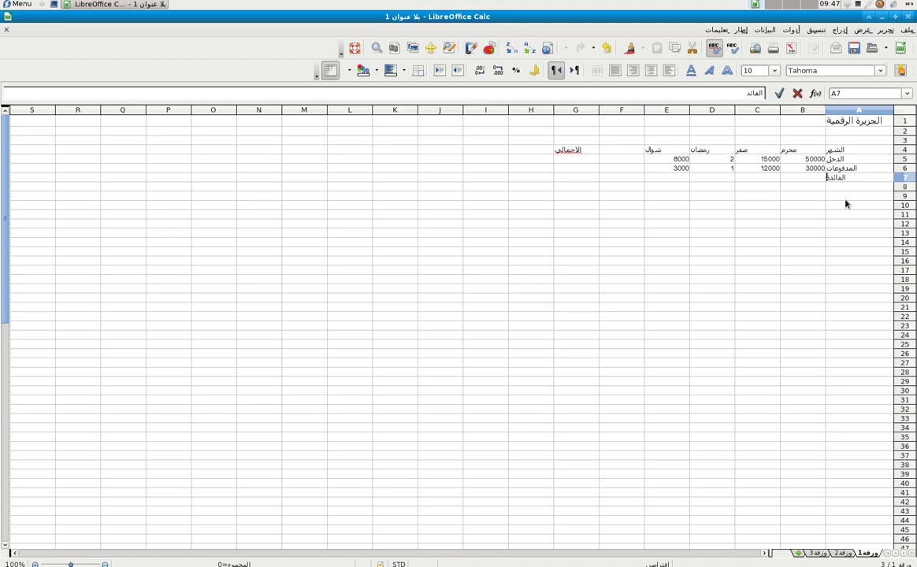
pyautogui.write('ة')
# Enter the formula =B5-B6 in B7 to subtract the payments from the income for "محرم".
pyautogui.click(802, 156)
pyautogui.press('Down')
pyautogui.press('Down')
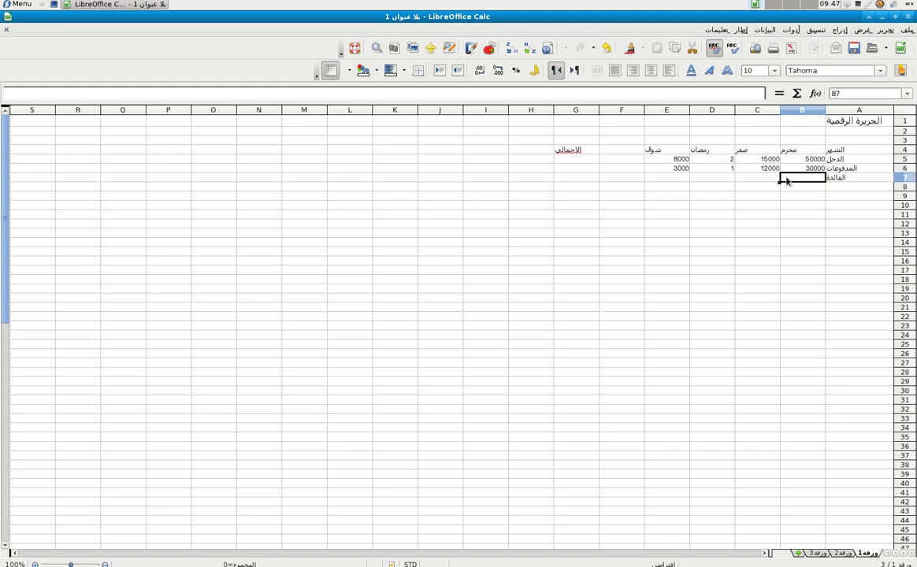
pyautogui.write('=')
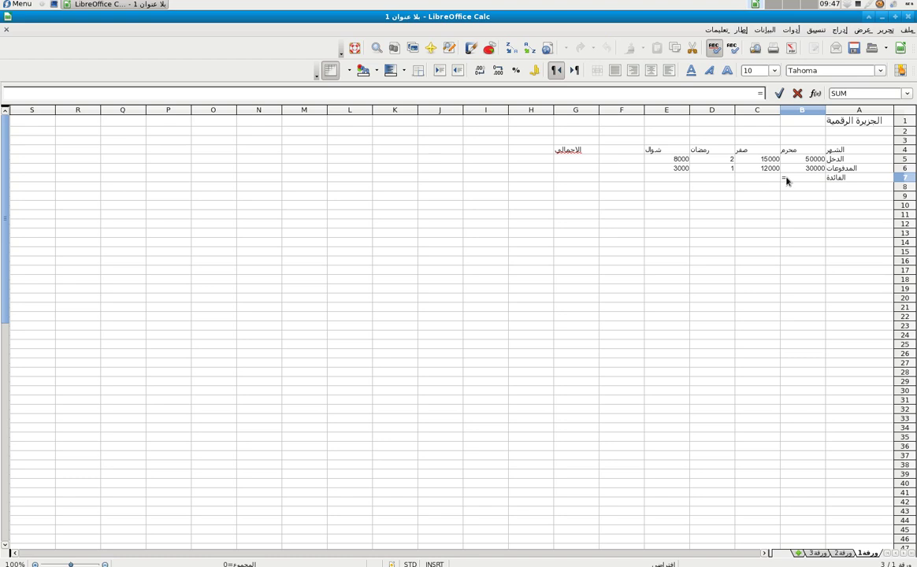
pyautogui.write('لا5')
pyautogui.press('BackSpace')
pyautogui.press('BackSpace')
pyautogui.press('BackSpace')
pyautogui.hotkey('alt', 'shift')
pyautogui.write('b5-b6')
pyautogui.press('Return')
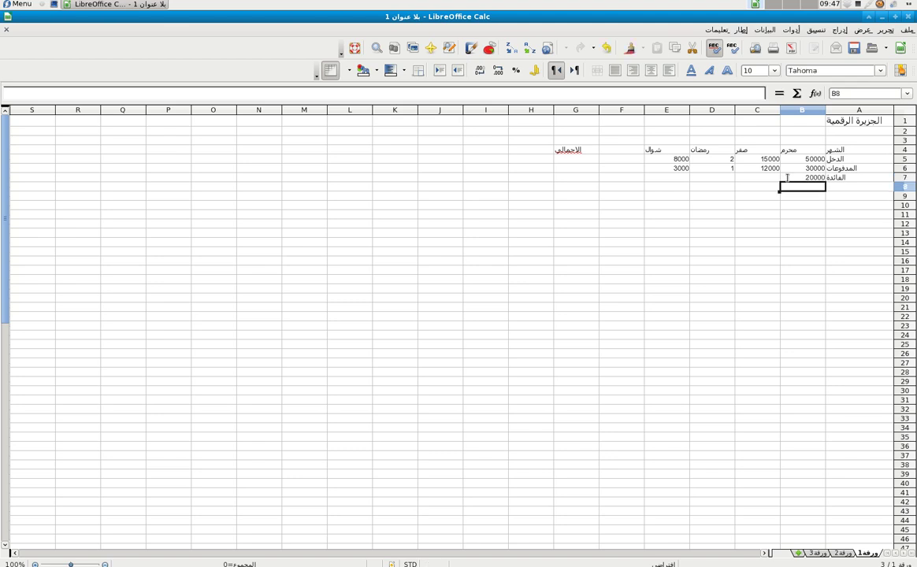
# Examine the subtraction formula in B7 and the cells it refers to, leaving it unedited.
pyautogui.click(787, 178)
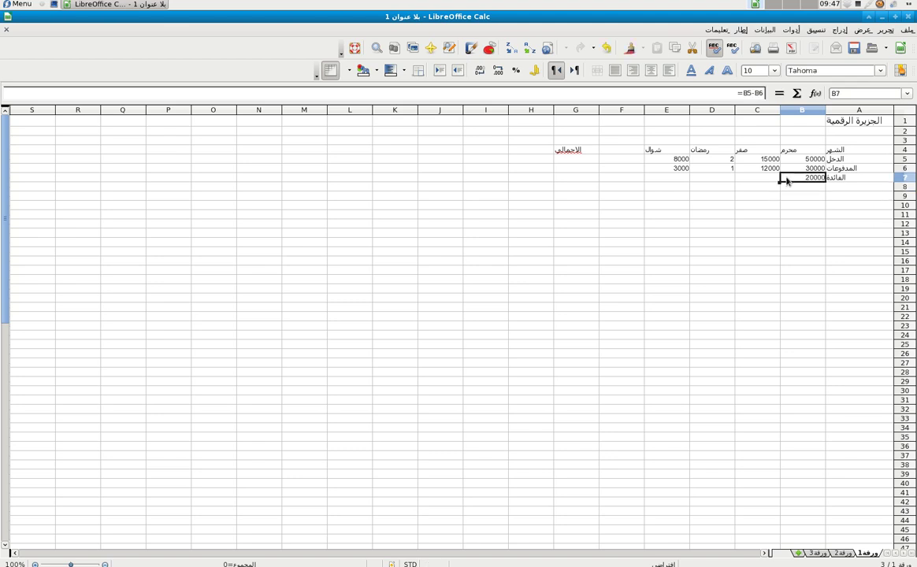
pyautogui.click(755, 180)
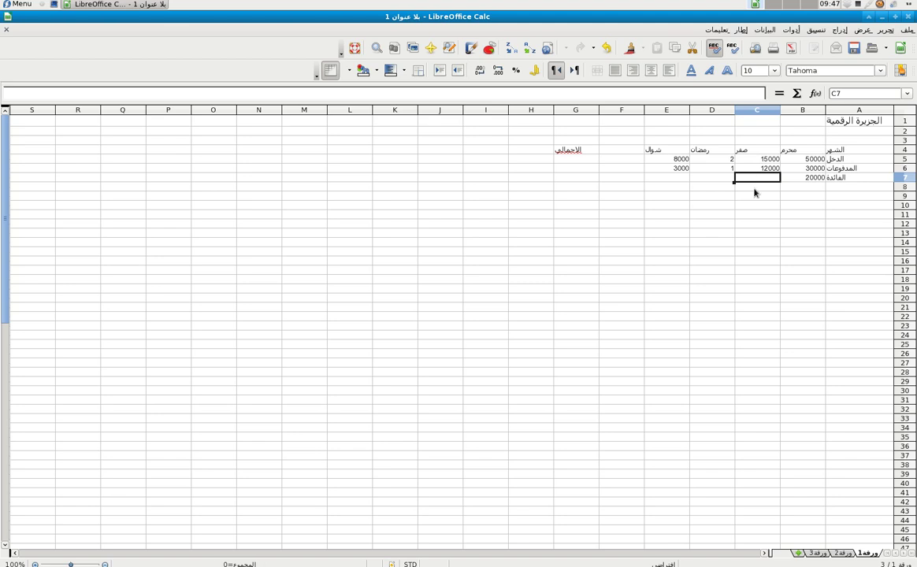
pyautogui.click(803, 178)
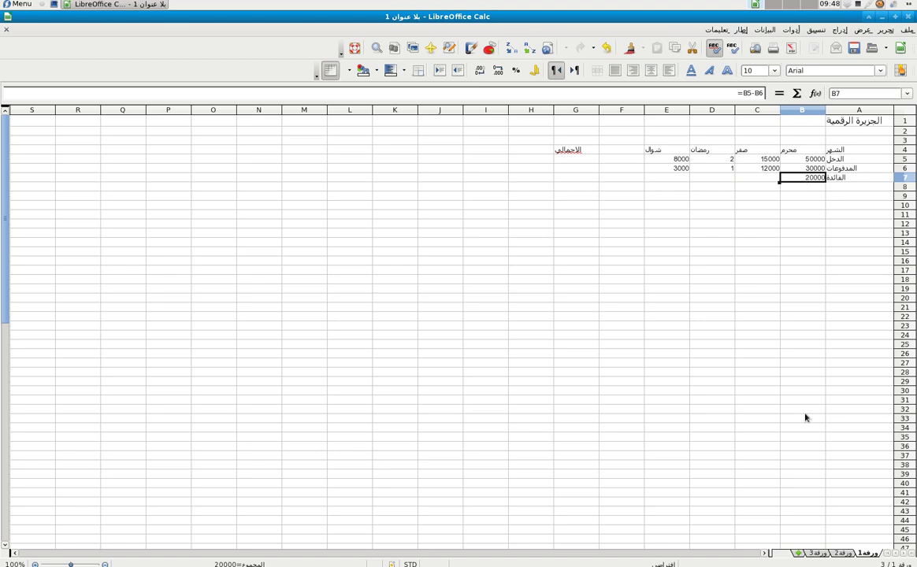
pyautogui.moveTo(70, 564); pyautogui.dragTo(57, 564)
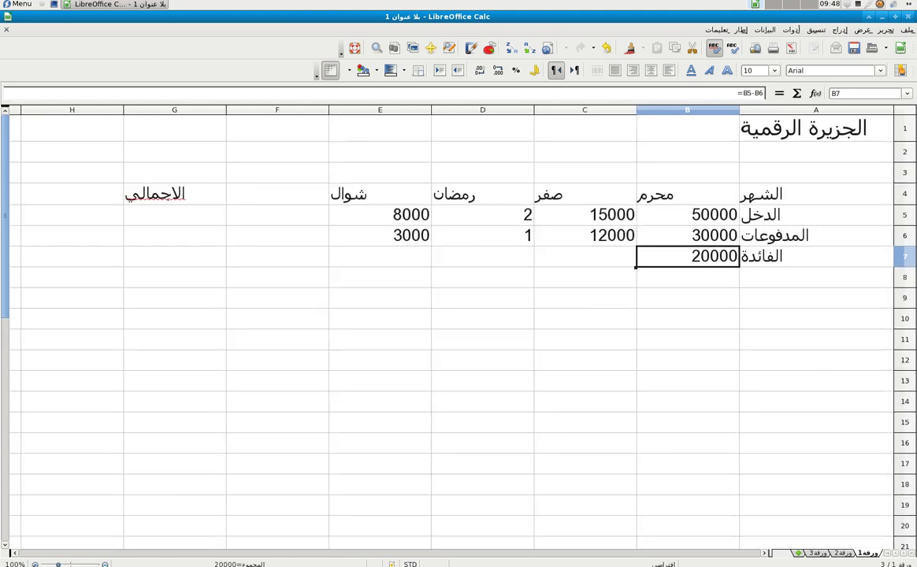
pyautogui.doubleClick(687, 261)
pyautogui.doubleClick(695, 257)
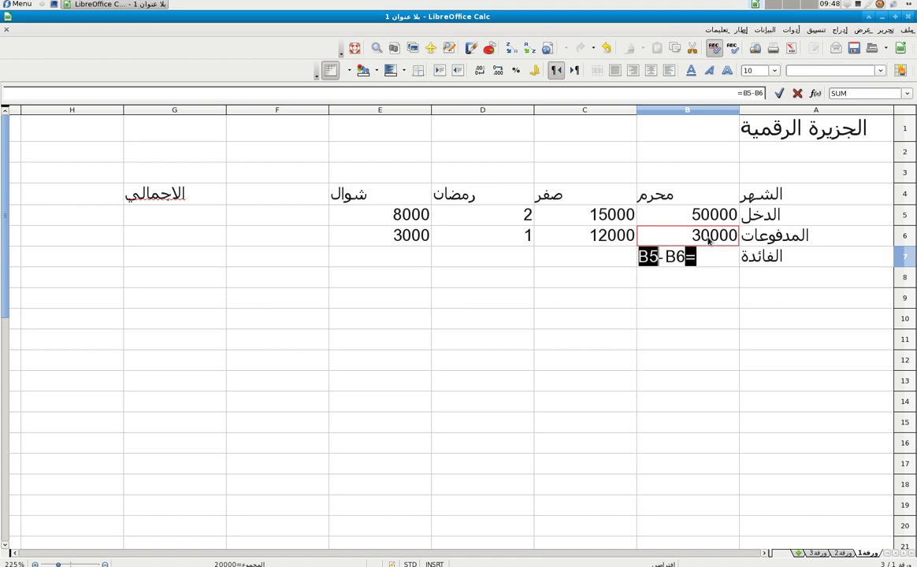
pyautogui.press('Escape')
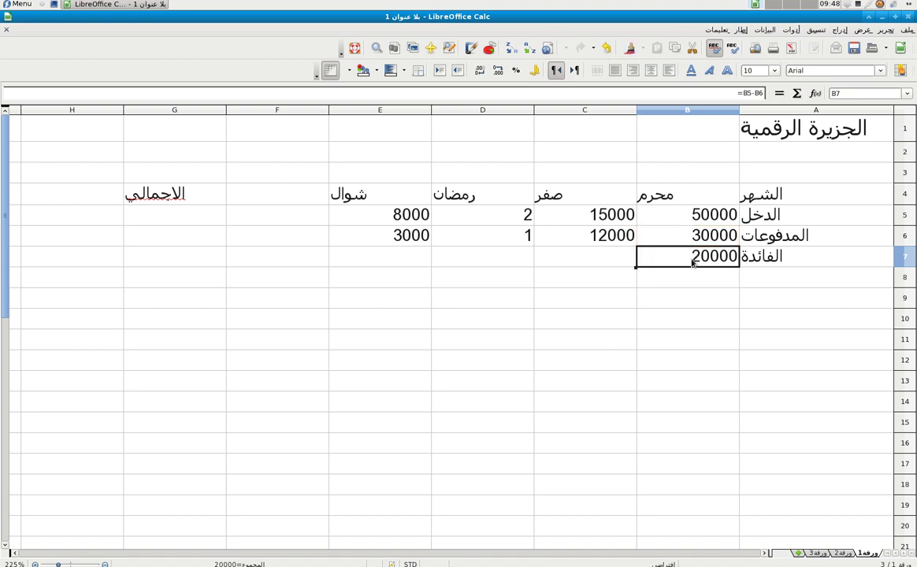
# Copy the formula from B7 into C7, D7 and E7 for the other months.
pyautogui.hotkey('ctrl', 'c')
pyautogui.click(594, 258)
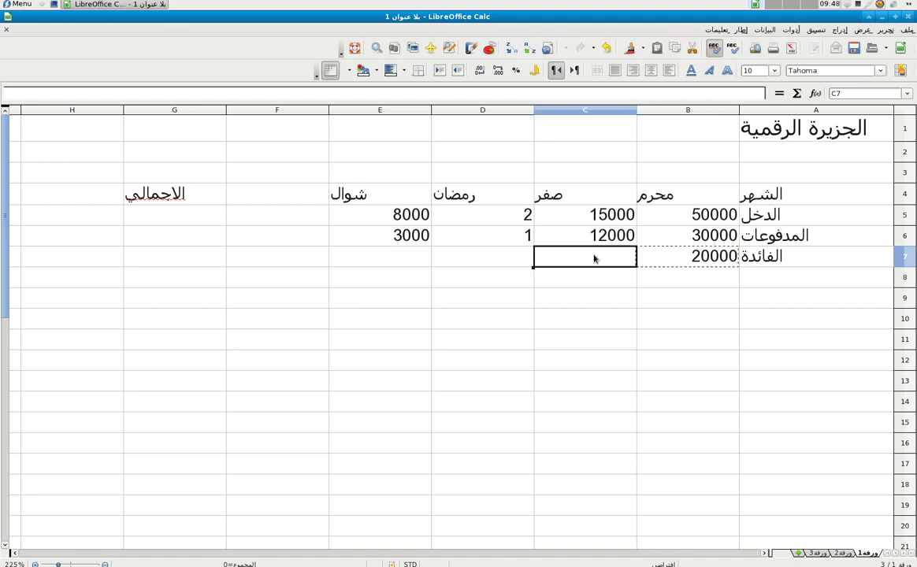
pyautogui.hotkey('ctrl', 'v')
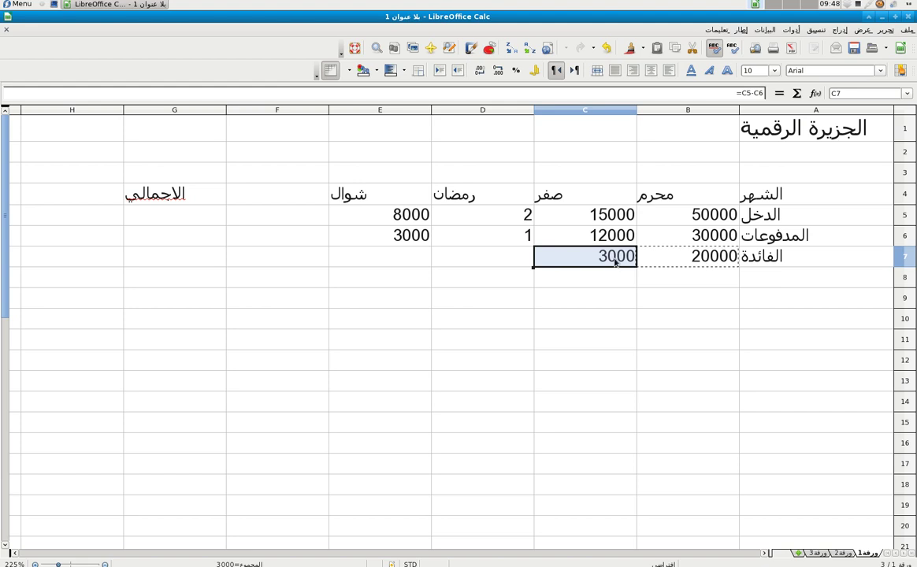
pyautogui.click(884, 29)
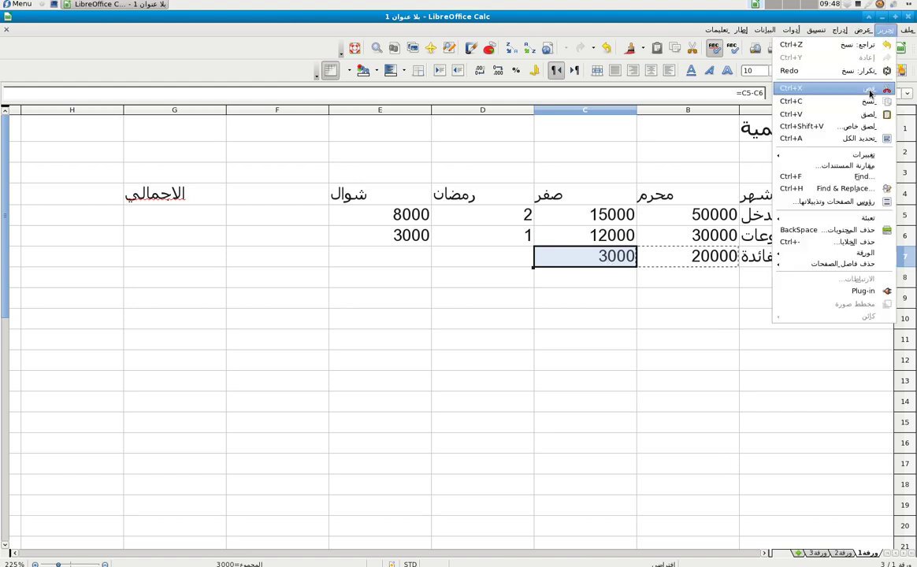
pyautogui.click(816, 29)
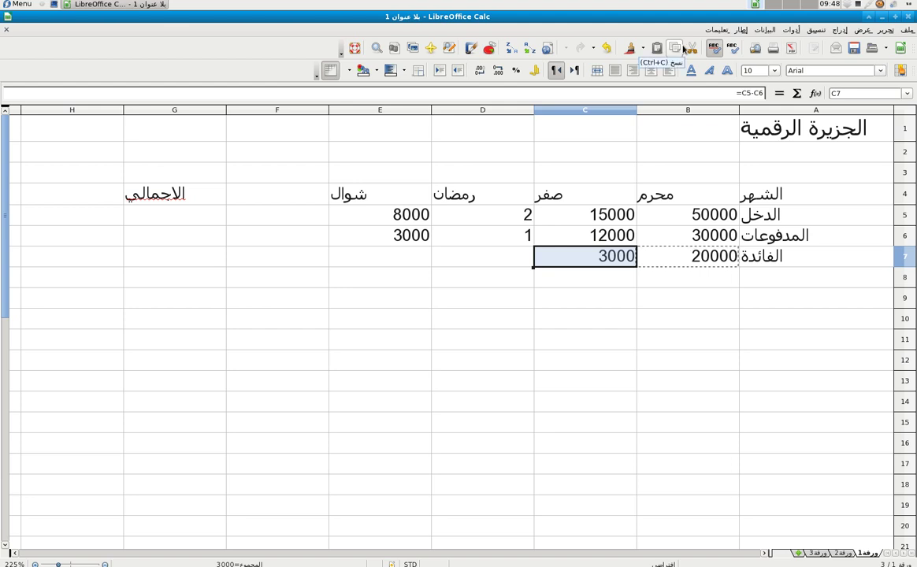
pyautogui.click(484, 258)
pyautogui.hotkey('ctrl', 'v')
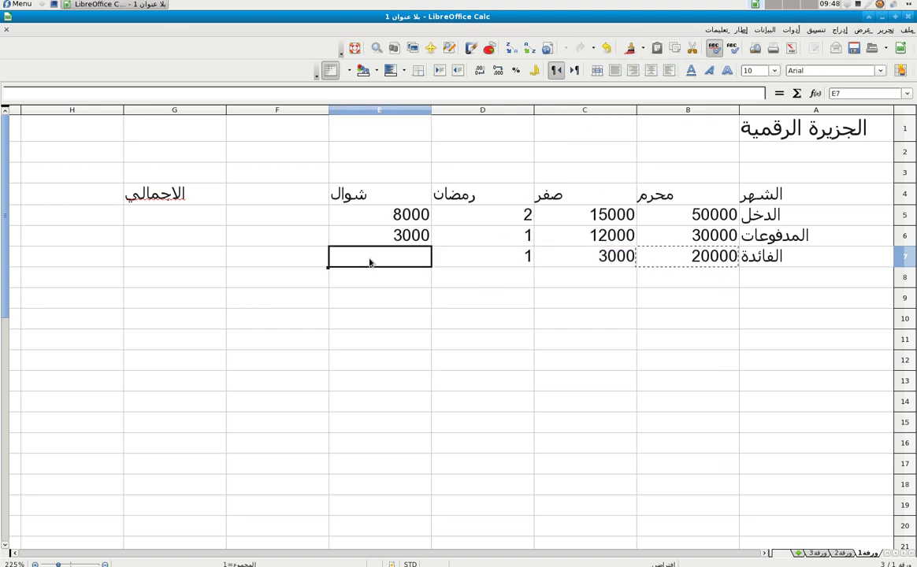
pyautogui.hotkey('ctrl', 'v')
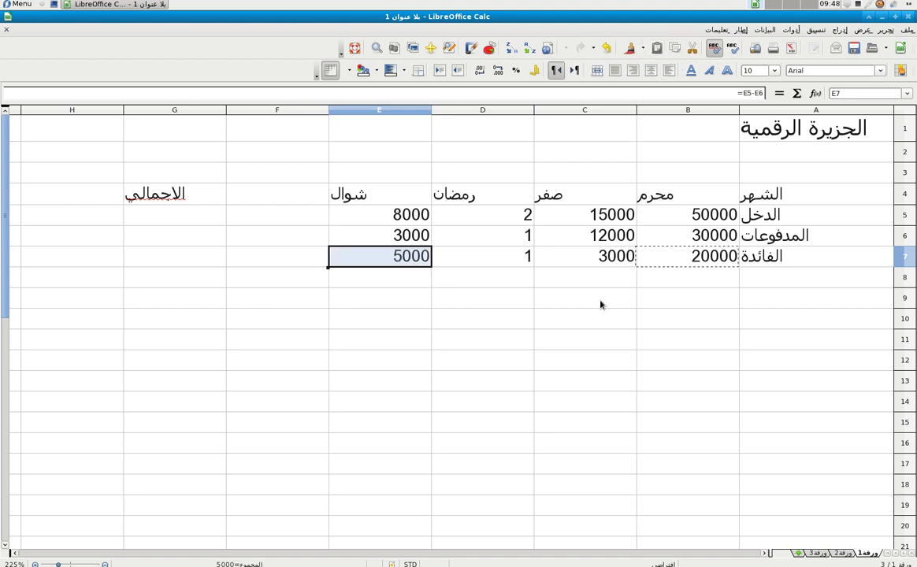
pyautogui.click(600, 304)
pyautogui.click(659, 343)
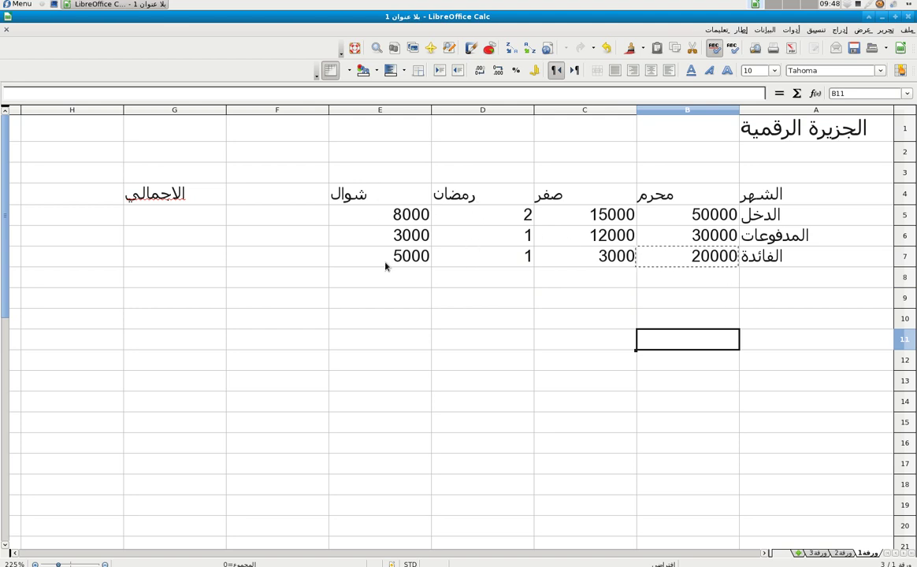
# Total the income row in G5 with the Sum function over the range B5:F5.
pyautogui.click(176, 216)
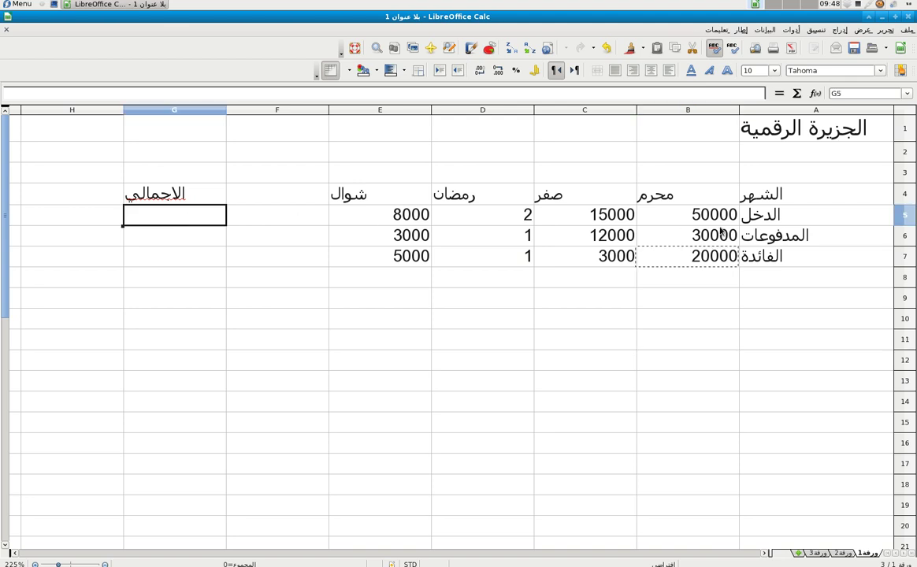
pyautogui.click(711, 219)
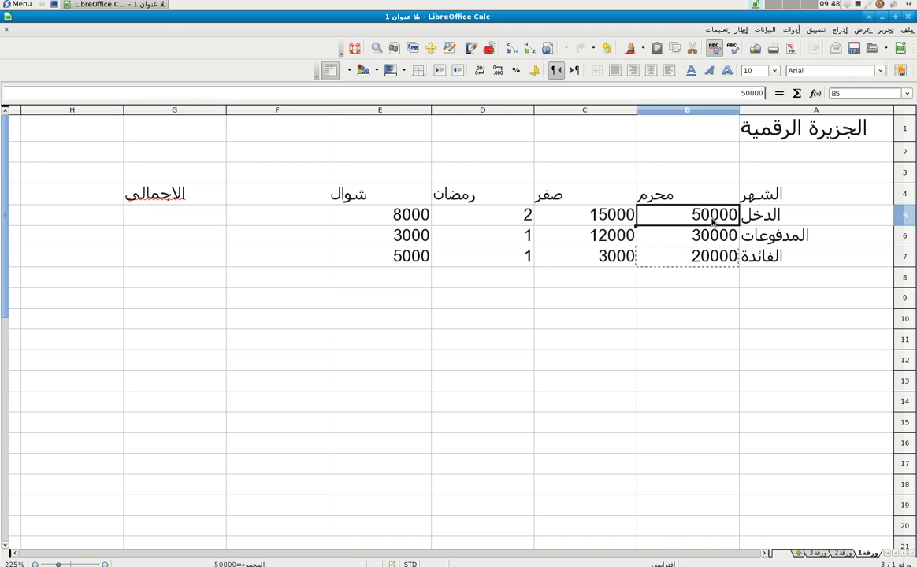
pyautogui.moveTo(675, 210); pyautogui.dragTo(615, 220)
pyautogui.click(616, 220)
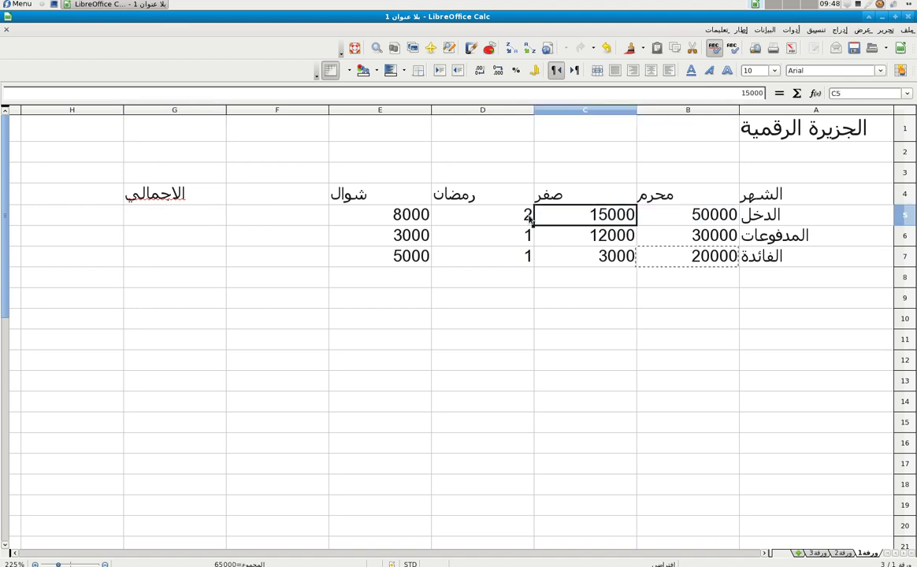
pyautogui.click(190, 218)
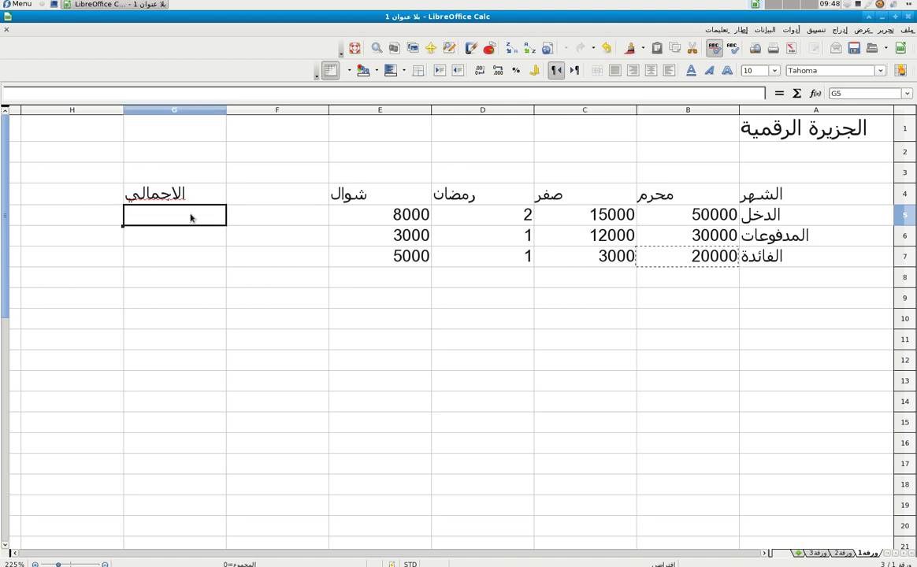
pyautogui.click(796, 93)
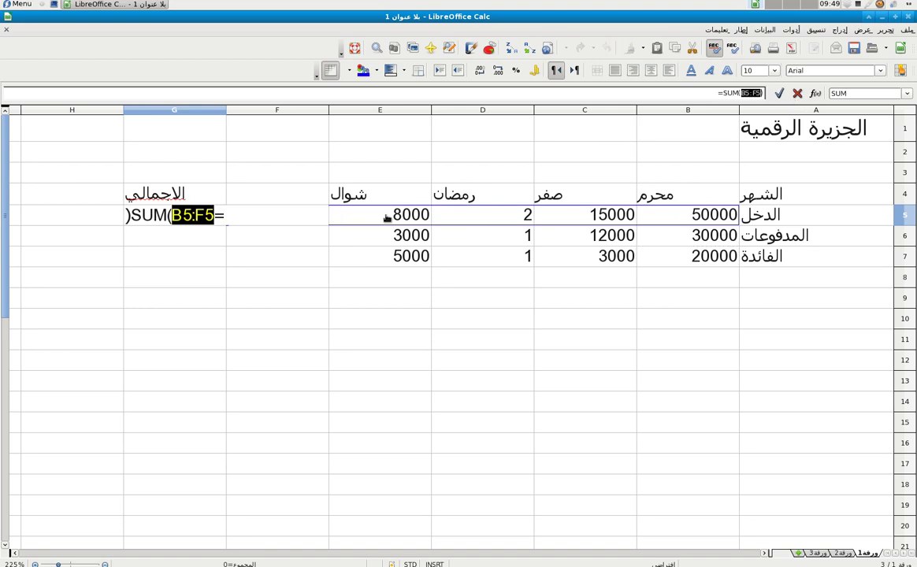
pyautogui.press('Return')
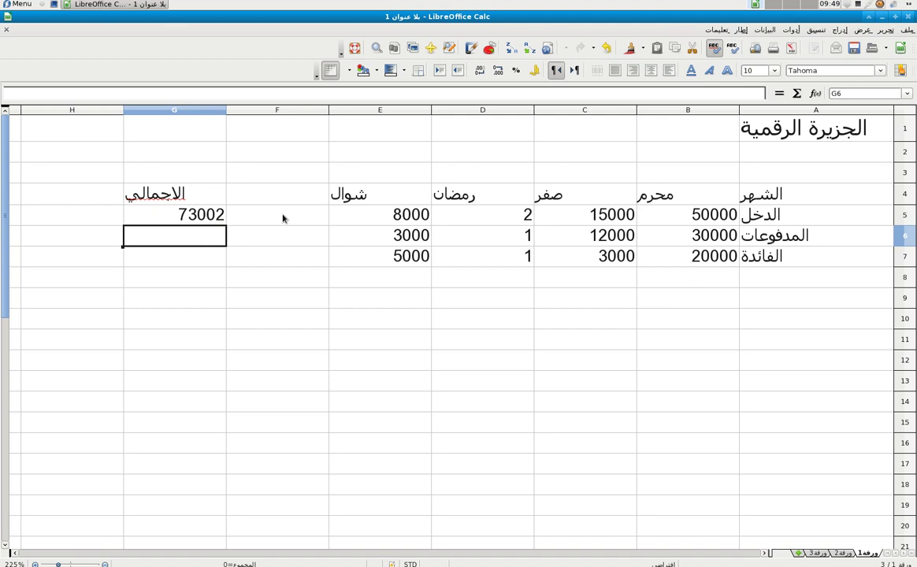
# Insert Sum formulas in G6 and G7 for "المدفوعات" and "الفائدة", accepting the ranges suggested by the program.
pyautogui.click(797, 93)
pyautogui.press('Return')
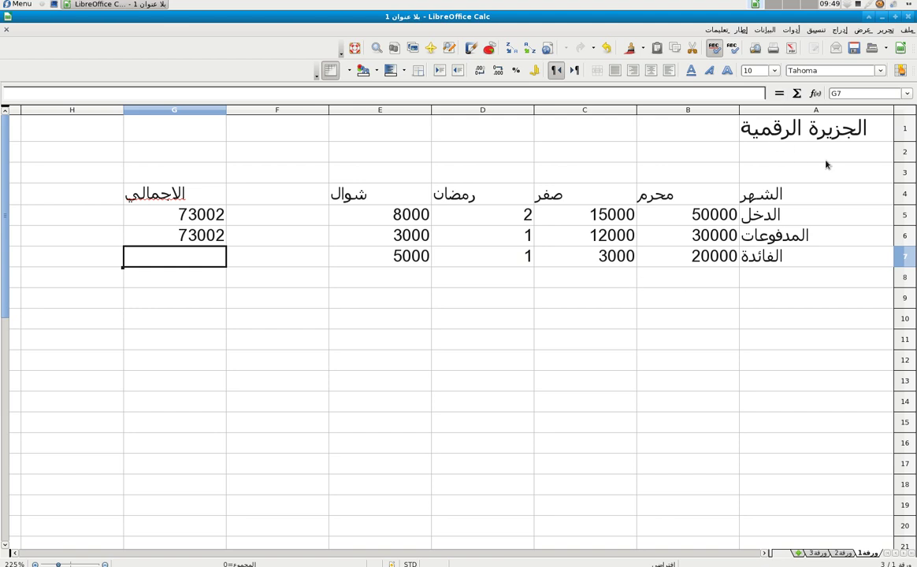
pyautogui.click(796, 92)
pyautogui.press('Return')
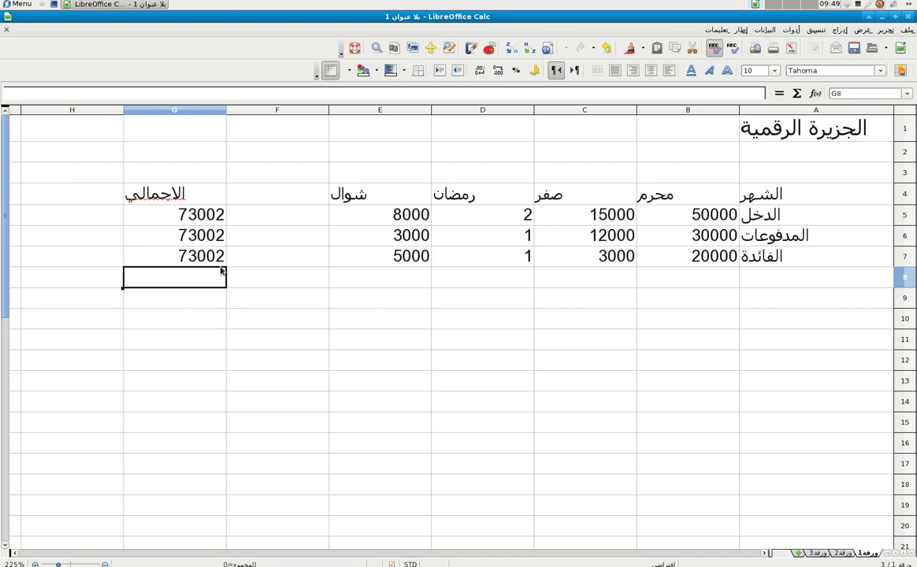
# Clear the incorrect Sum formulas from the "المدفوعات" and "الفائدة" totals in G6 and G7.
pyautogui.click(192, 237)
pyautogui.press('BackSpace')
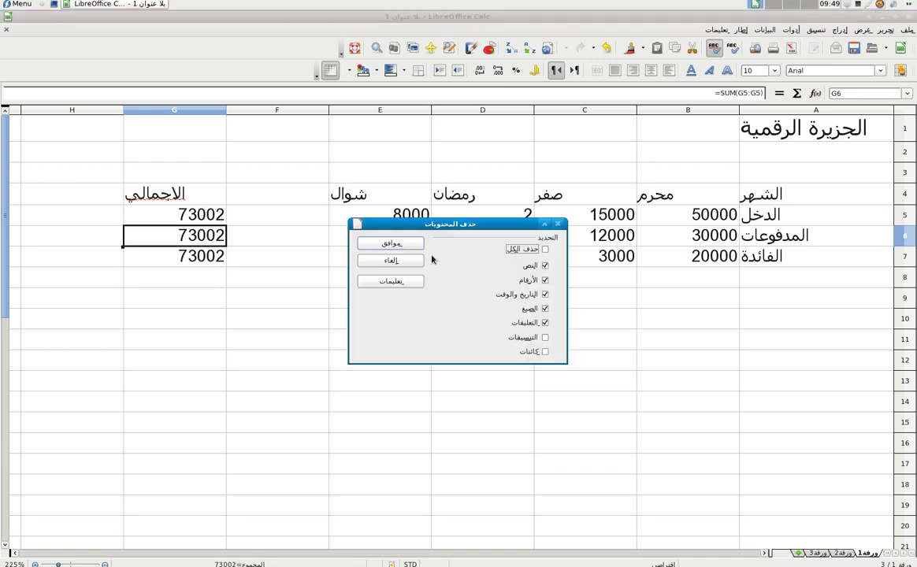
pyautogui.click(394, 242)
pyautogui.click(222, 258)
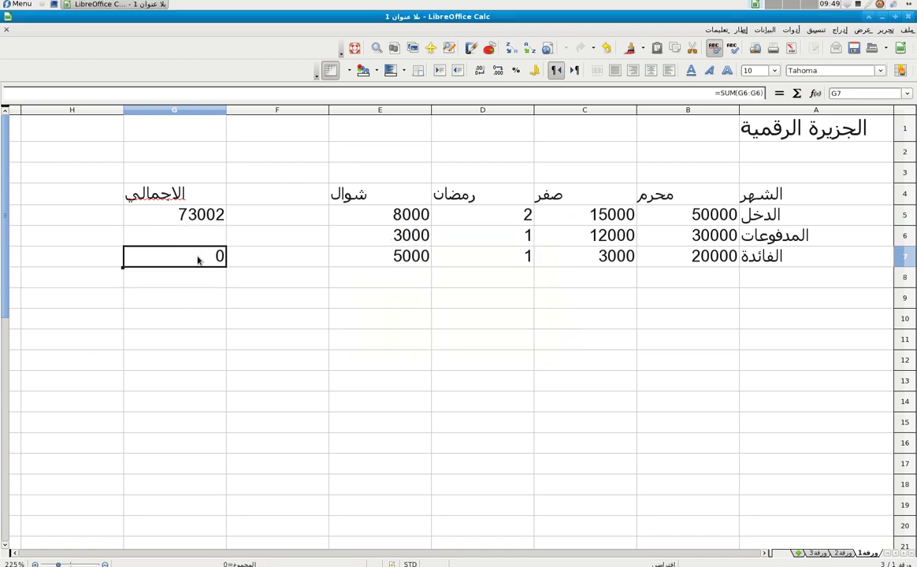
pyautogui.press('BackSpace')
pyautogui.press('Return')
pyautogui.click(180, 234)
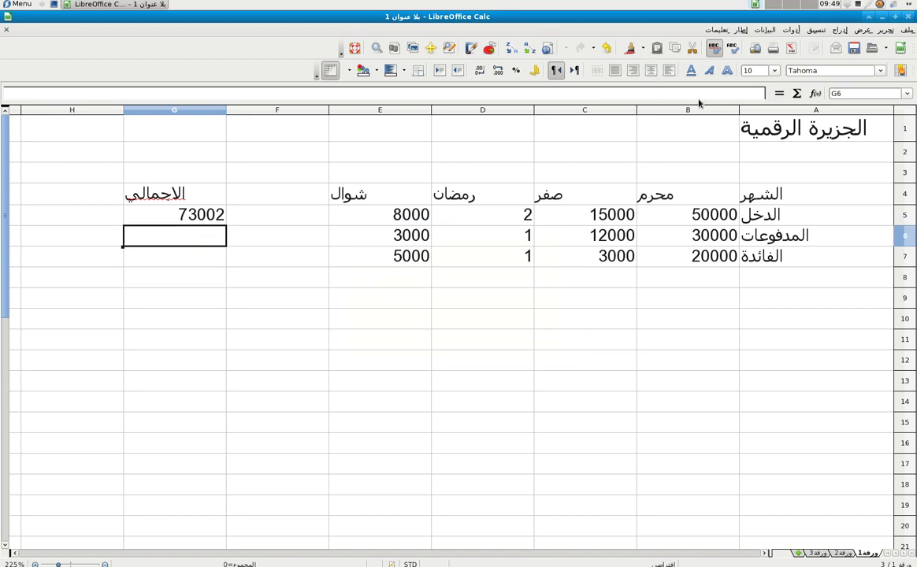
pyautogui.click(795, 92)
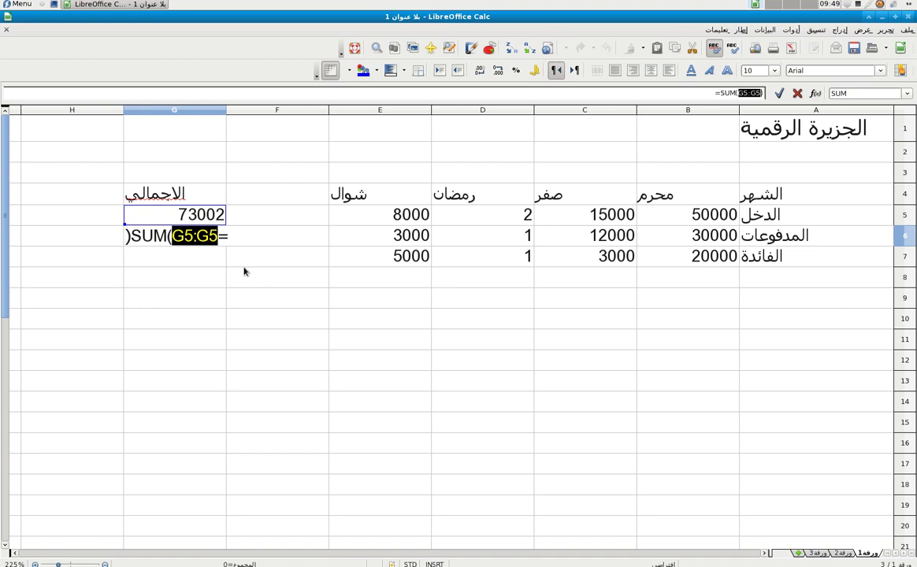
pyautogui.press('Return')
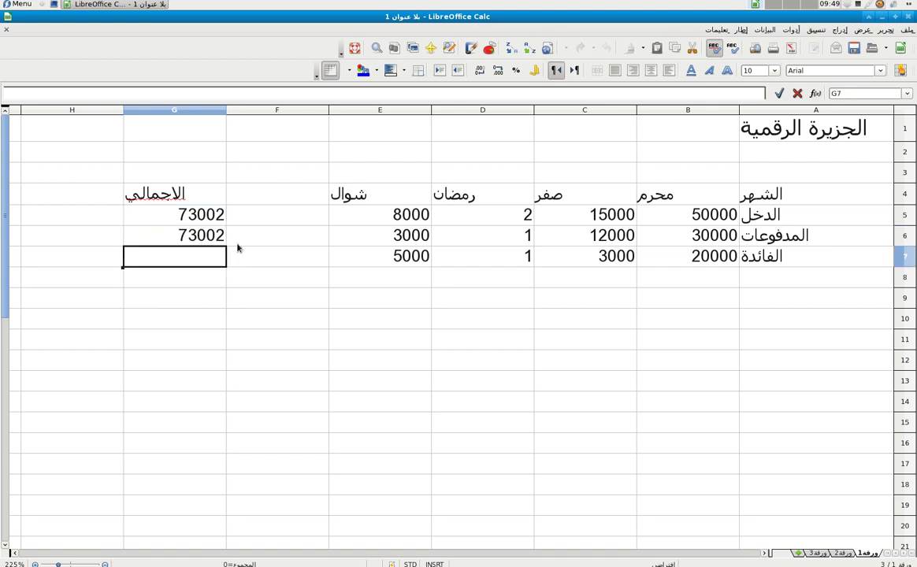
pyautogui.click(222, 243)
pyautogui.press('BackSpace')
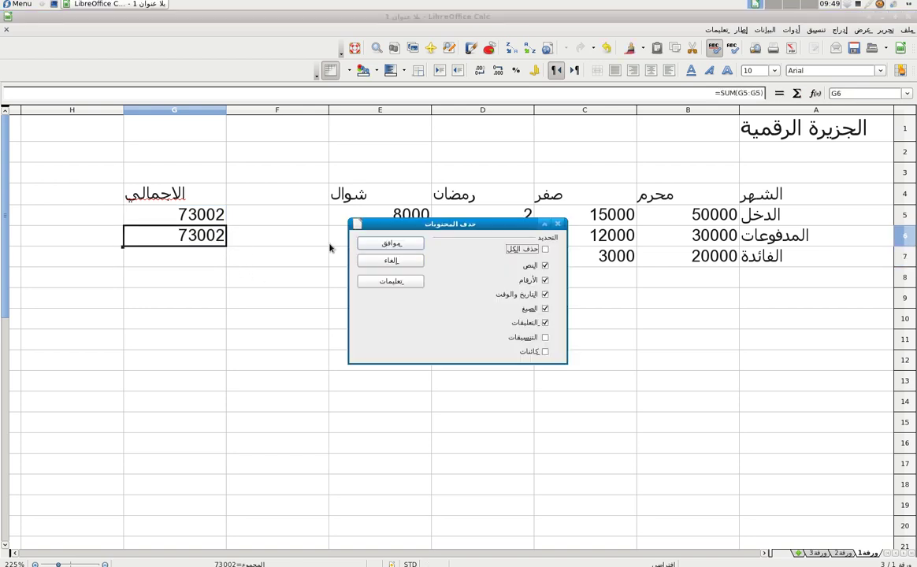
pyautogui.click(382, 243)
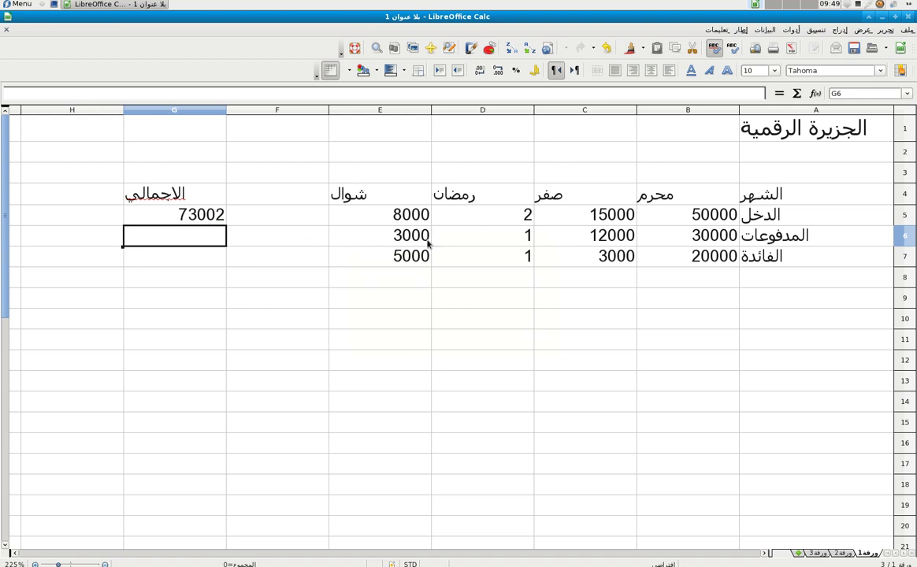
# Total the "المدفوعات" and "الفائدة" rows in G6 and G7 with Sum over B6:F6 and B7:F7.
pyautogui.moveTo(209, 237); pyautogui.dragTo(664, 233)
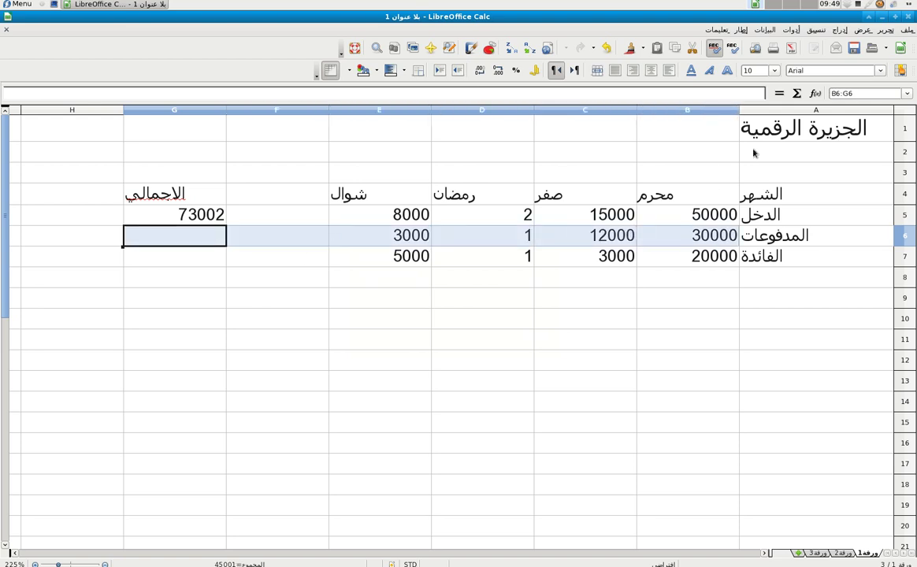
pyautogui.click(796, 93)
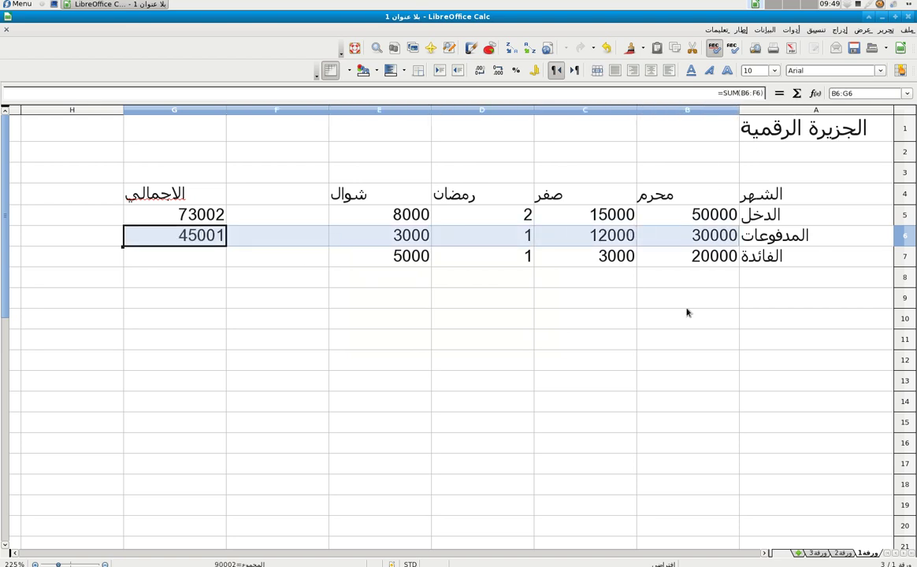
pyautogui.click(175, 255)
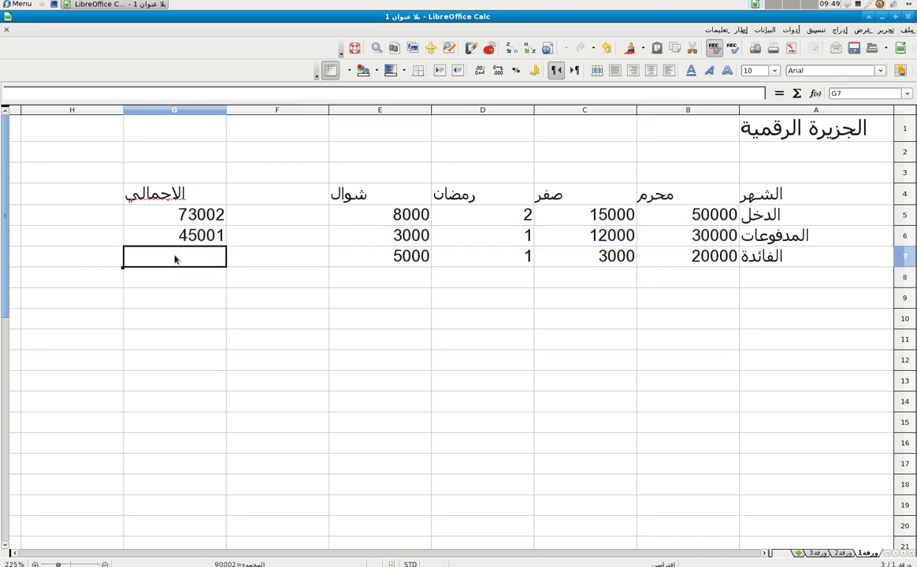
pyautogui.moveTo(185, 253); pyautogui.dragTo(690, 256)
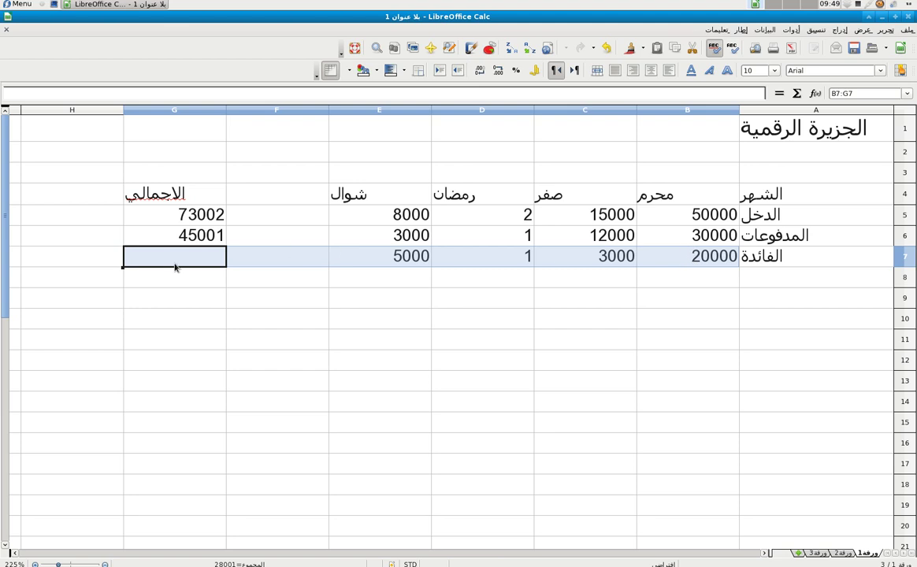
pyautogui.moveTo(178, 260); pyautogui.dragTo(693, 256)
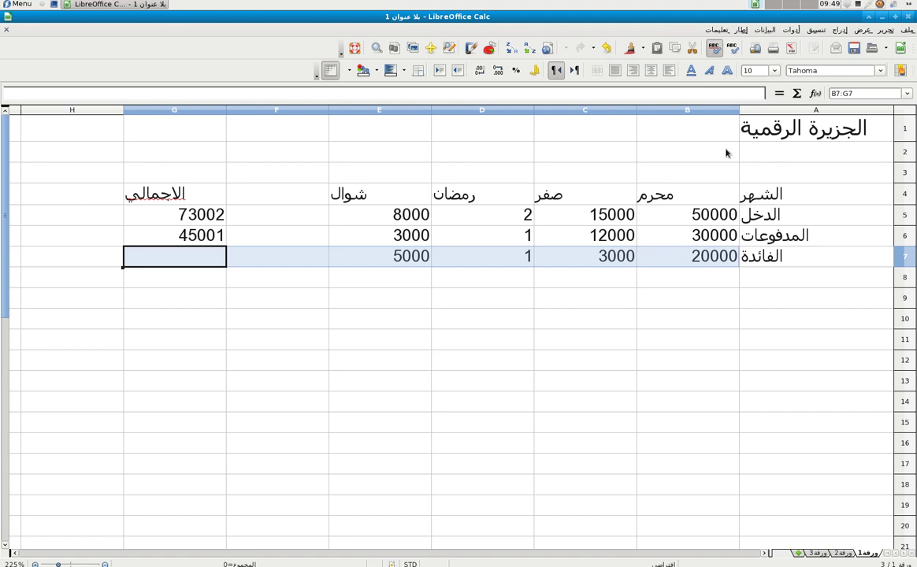
pyautogui.click(796, 93)
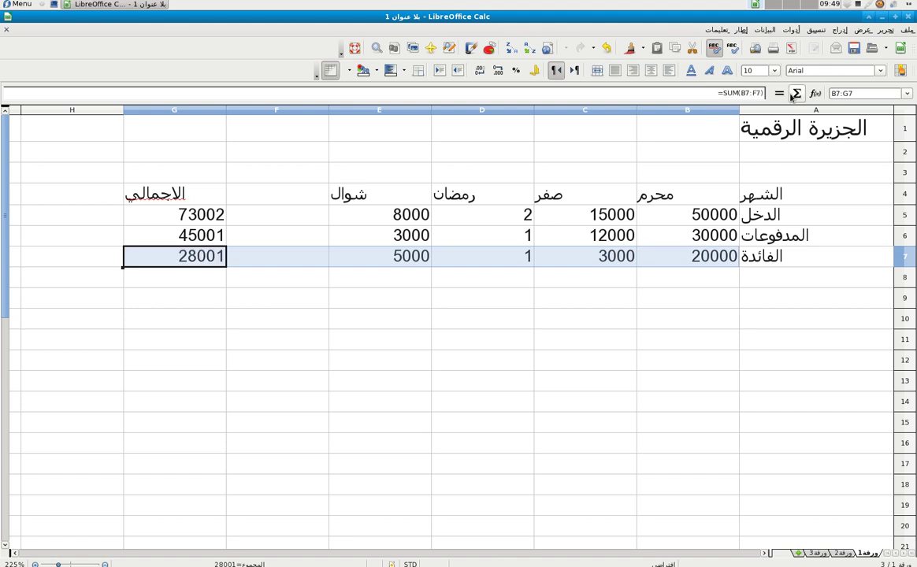
# Delete the "الدخل" total in G5 and insert it again with Sum over B5:F5.
pyautogui.click(179, 209)
pyautogui.press('Delete')
pyautogui.moveTo(201, 214); pyautogui.dragTo(693, 213)
pyautogui.click(796, 93)
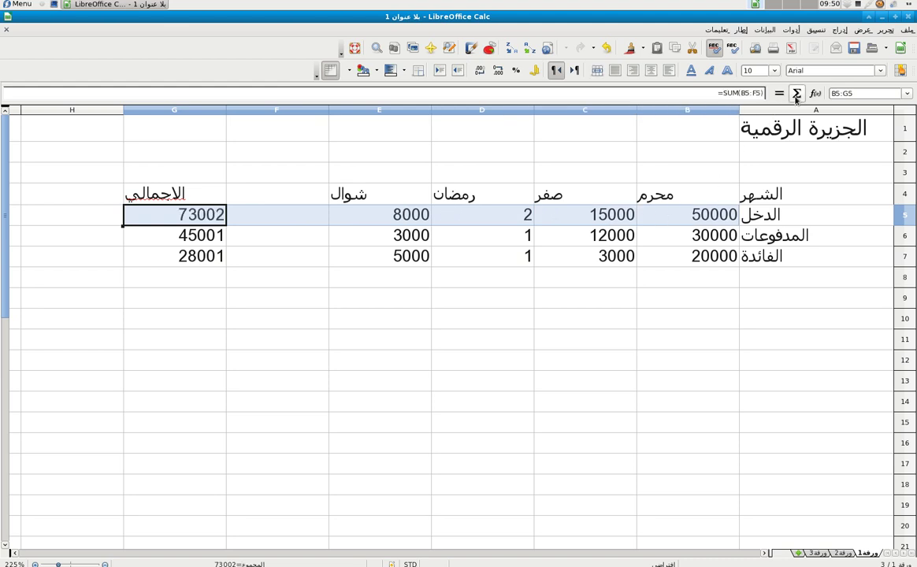
pyautogui.click(284, 402)
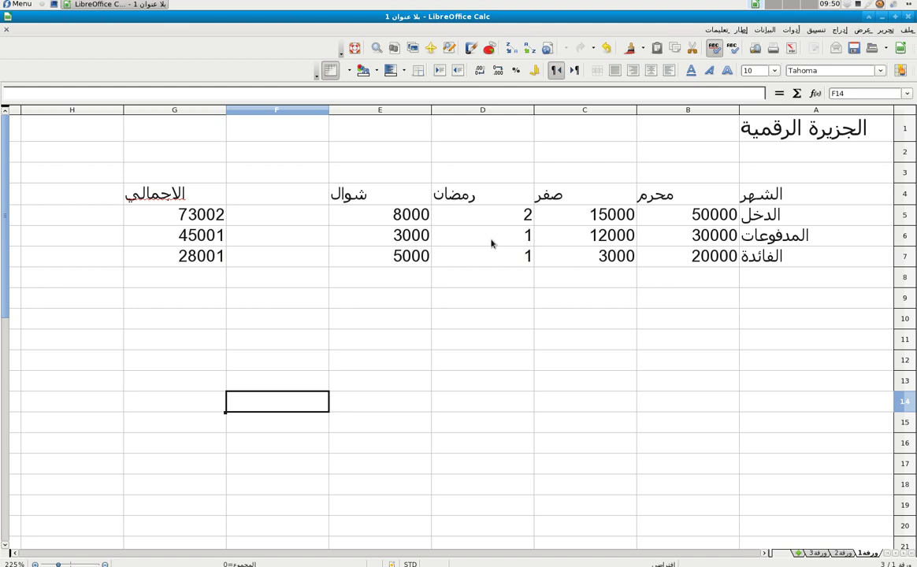
# Replace the Sum formula in G7 with the subtraction formula copied from E7, giving =G5-G6.
pyautogui.click(209, 258)
pyautogui.press('BackSpace')
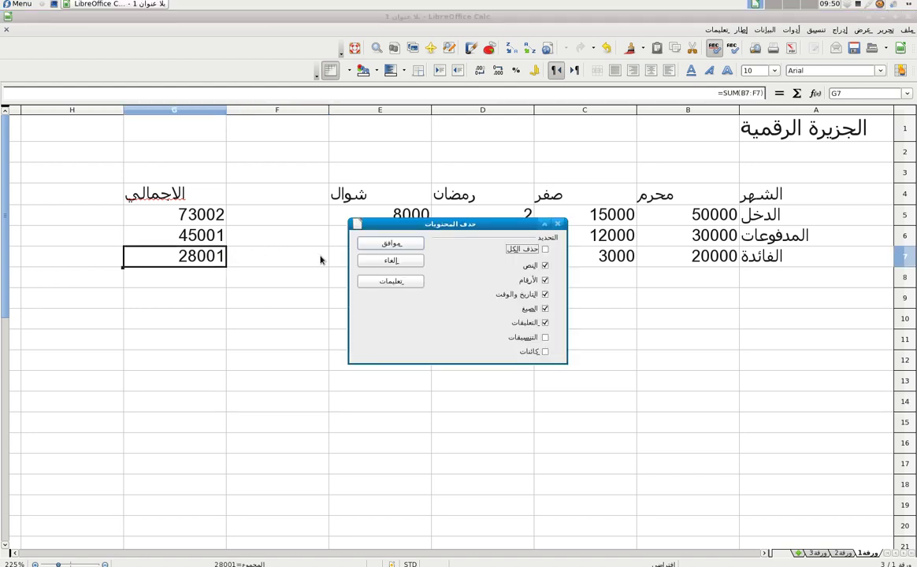
pyautogui.click(397, 245)
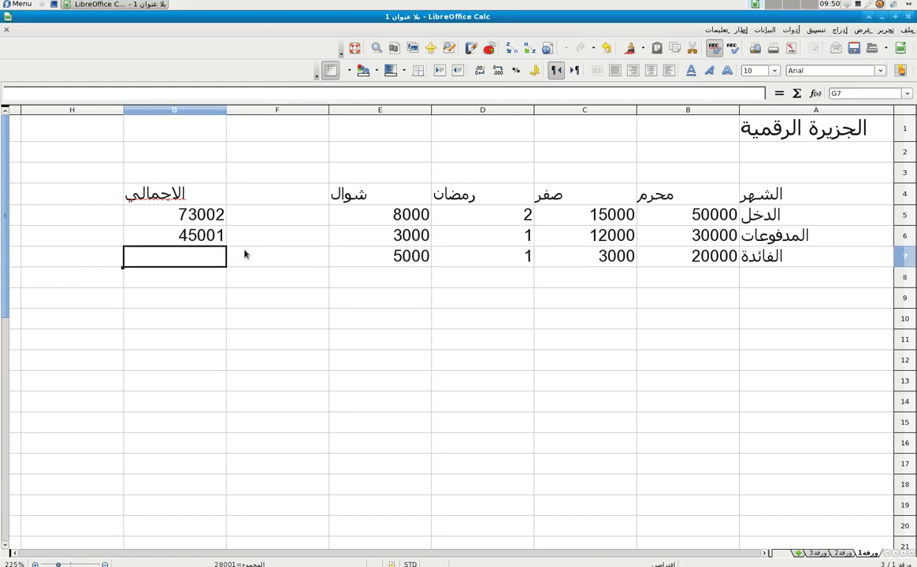
pyautogui.click(398, 257)
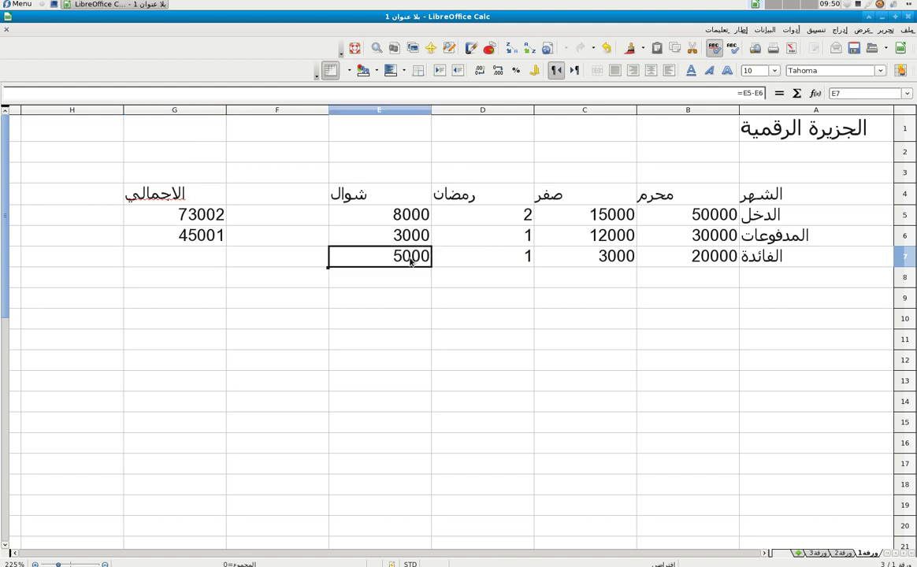
pyautogui.hotkey('ctrl', 'c')
pyautogui.click(195, 253)
pyautogui.hotkey('ctrl', 'v')
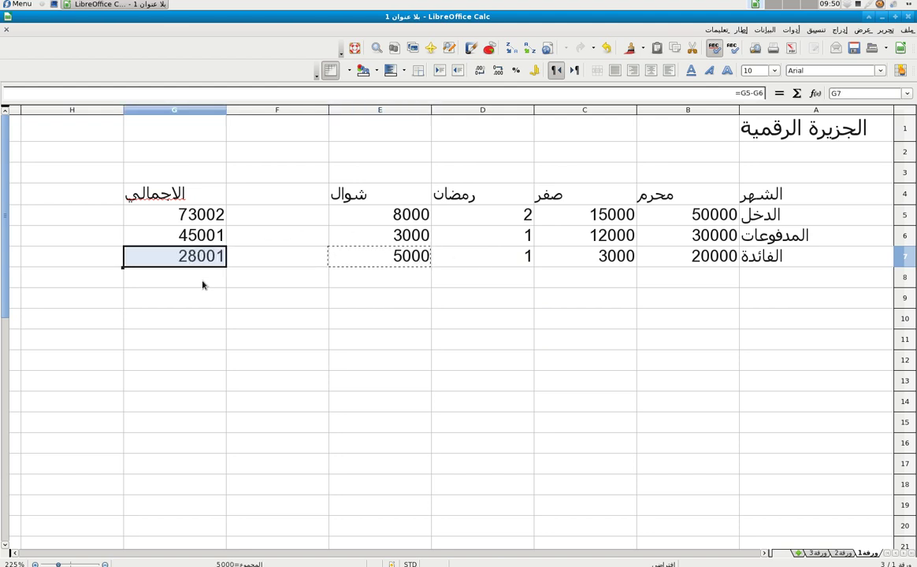
pyautogui.click(204, 286)
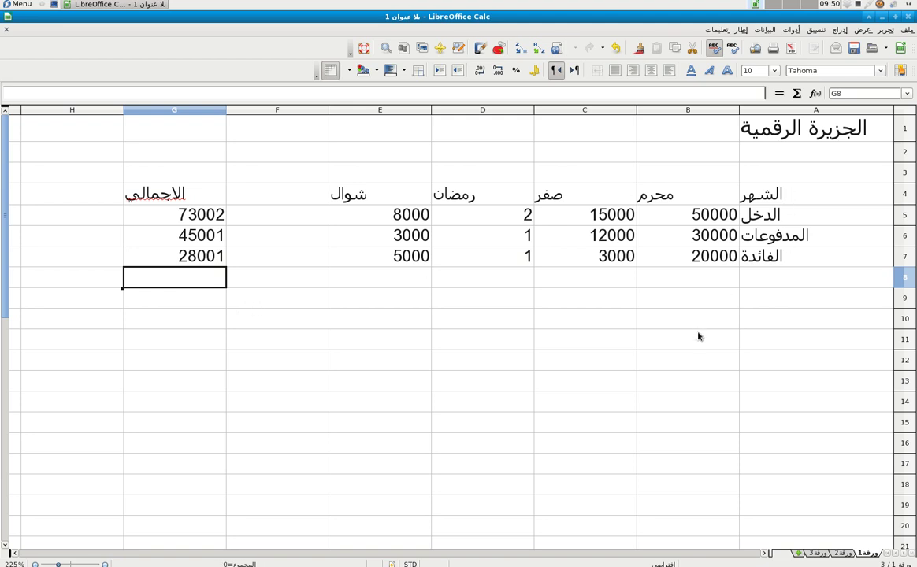
# Start inserting a chart from the range A1:G7 and place the chart wizard where it can be used fully.
pyautogui.scroll(-4, 697, 336)
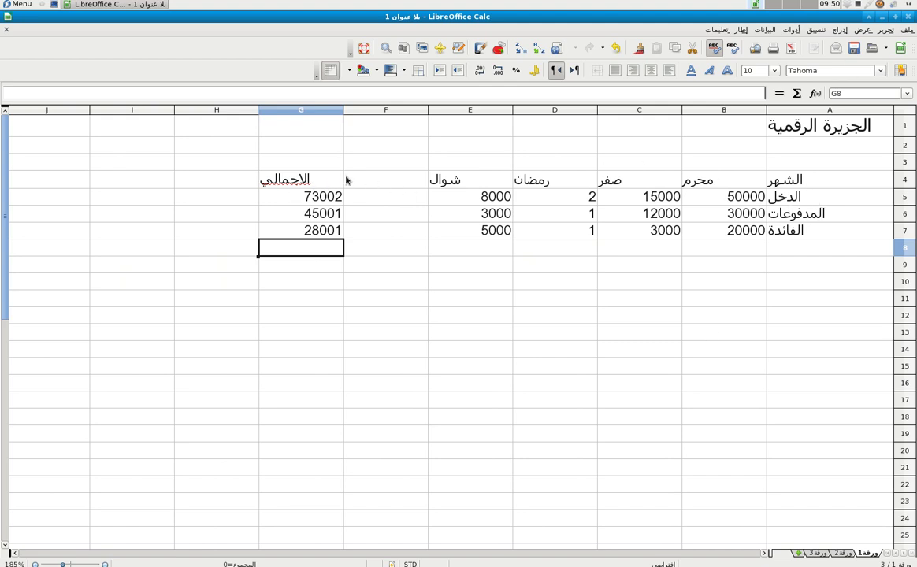
pyautogui.moveTo(736, 122); pyautogui.dragTo(301, 239)
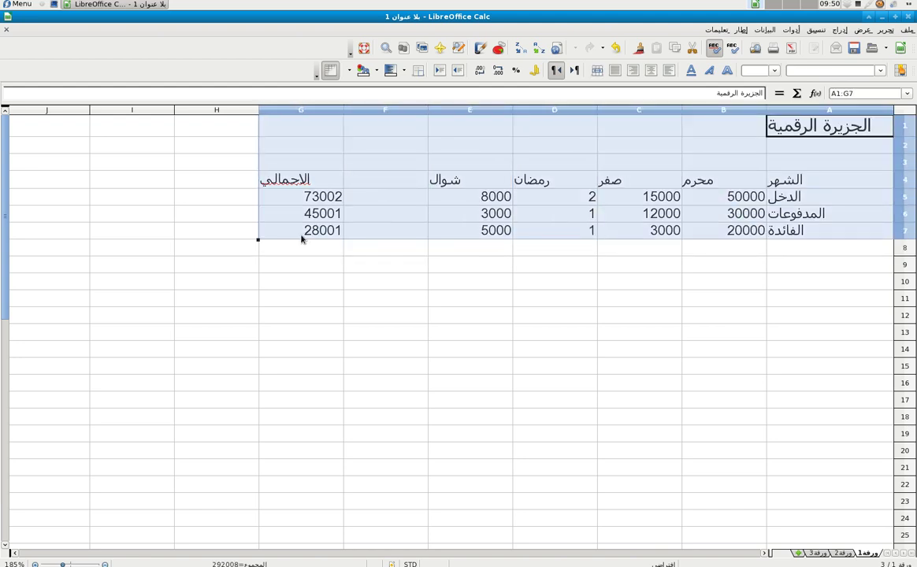
pyautogui.click(850, 32)
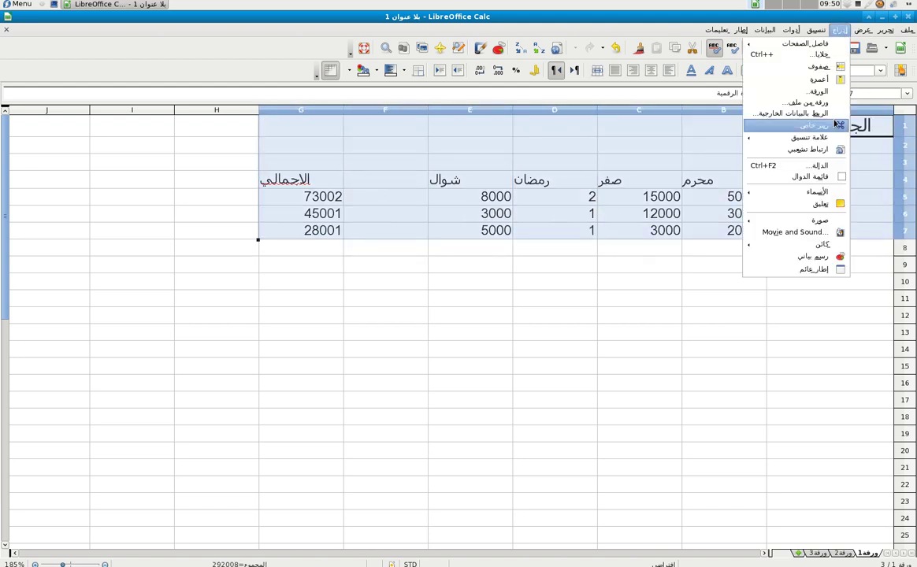
pyautogui.click(822, 257)
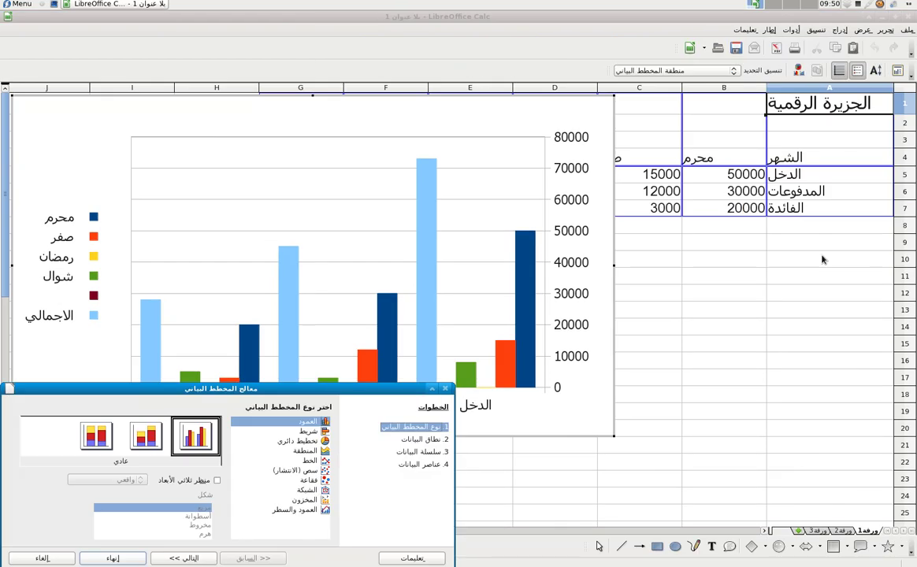
pyautogui.moveTo(240, 392); pyautogui.dragTo(767, 420)
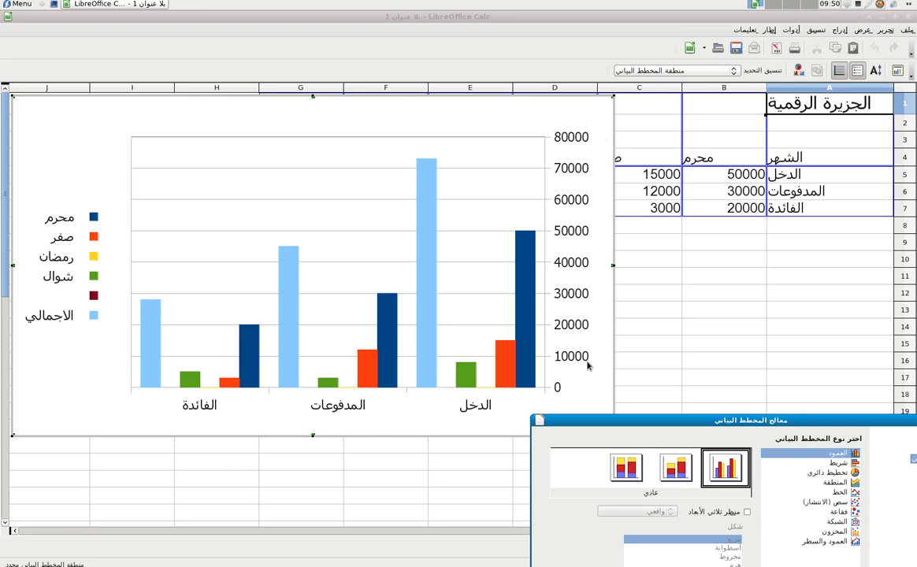
pyautogui.moveTo(605, 428); pyautogui.dragTo(492, 121)
# Enable the 3D look in the chart wizard and try the bar, exploded pie and normal pie types.
pyautogui.click(719, 157)
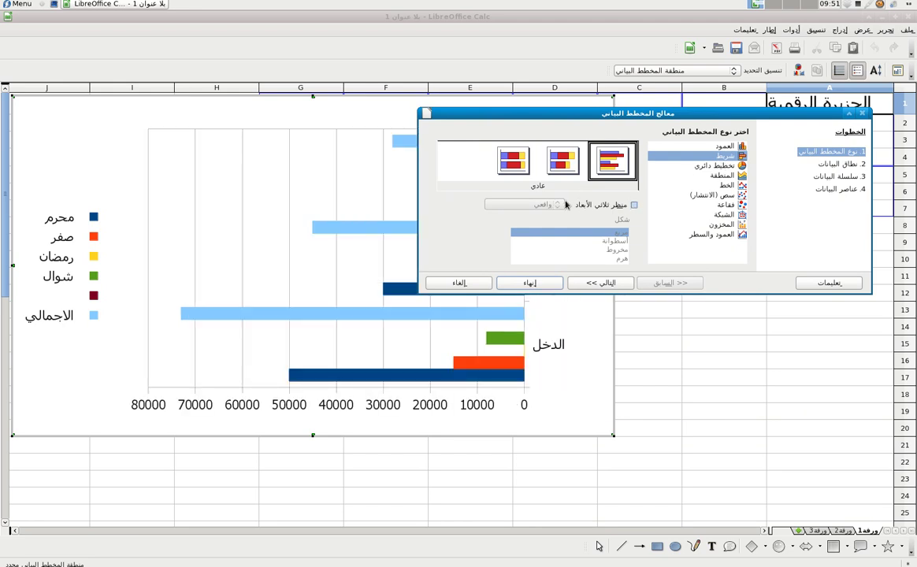
pyautogui.click(622, 203)
pyautogui.click(562, 161)
pyautogui.click(620, 165)
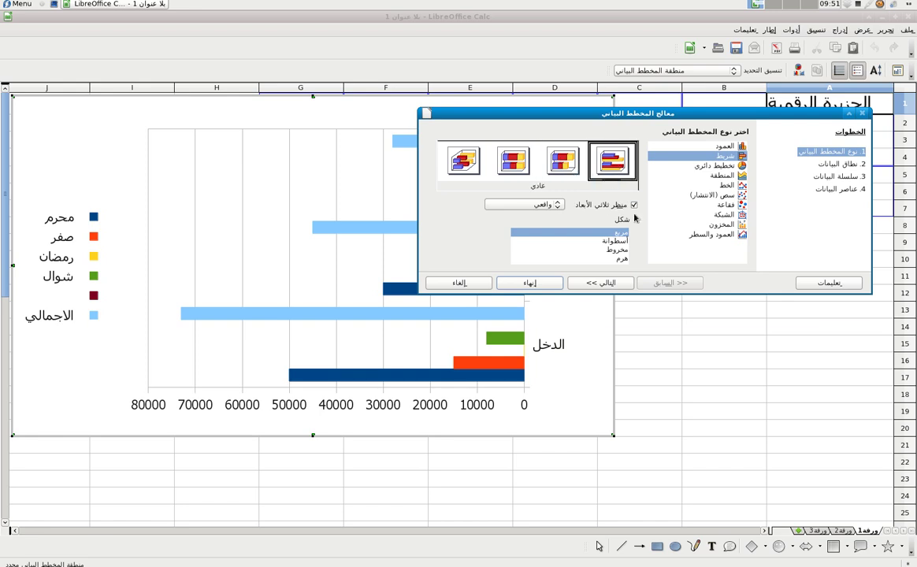
pyautogui.click(720, 165)
pyautogui.click(563, 165)
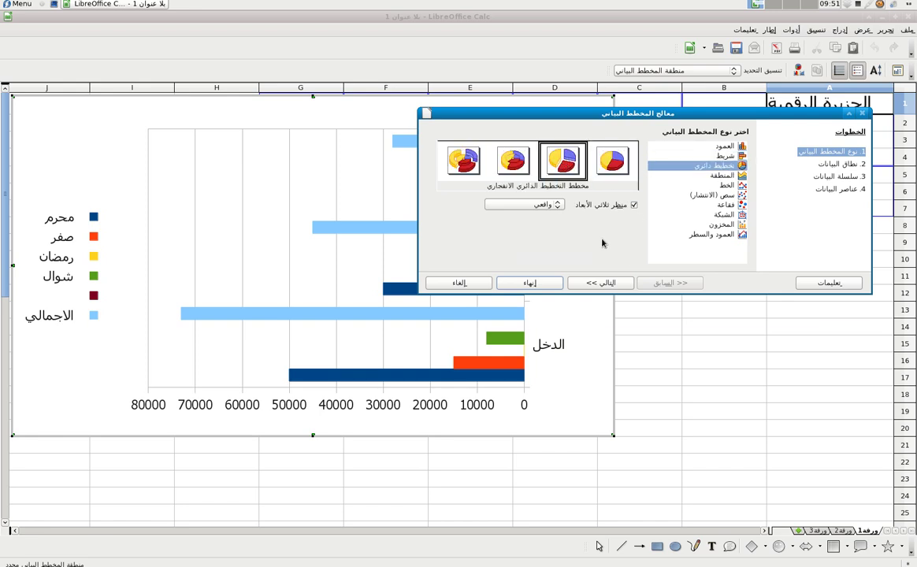
pyautogui.click(725, 157)
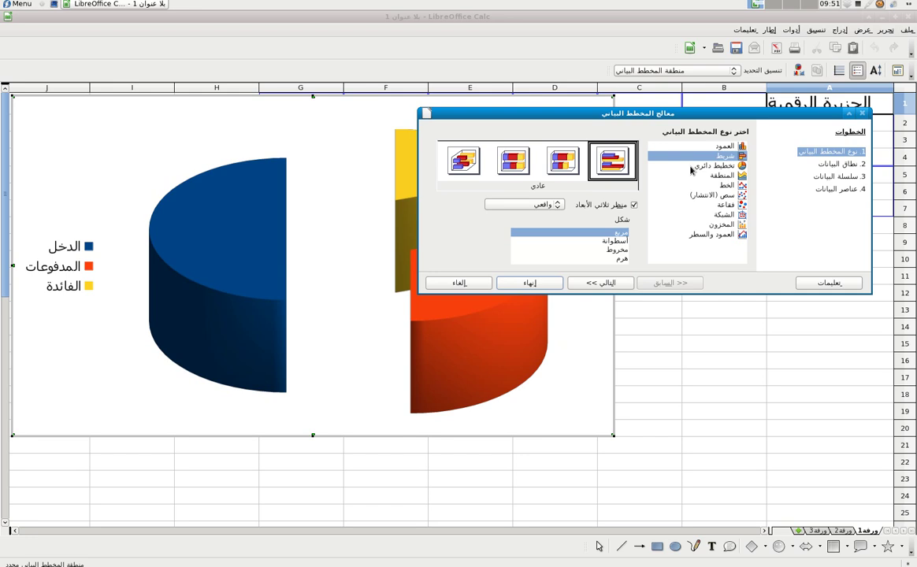
pyautogui.moveTo(585, 113); pyautogui.dragTo(614, 234)
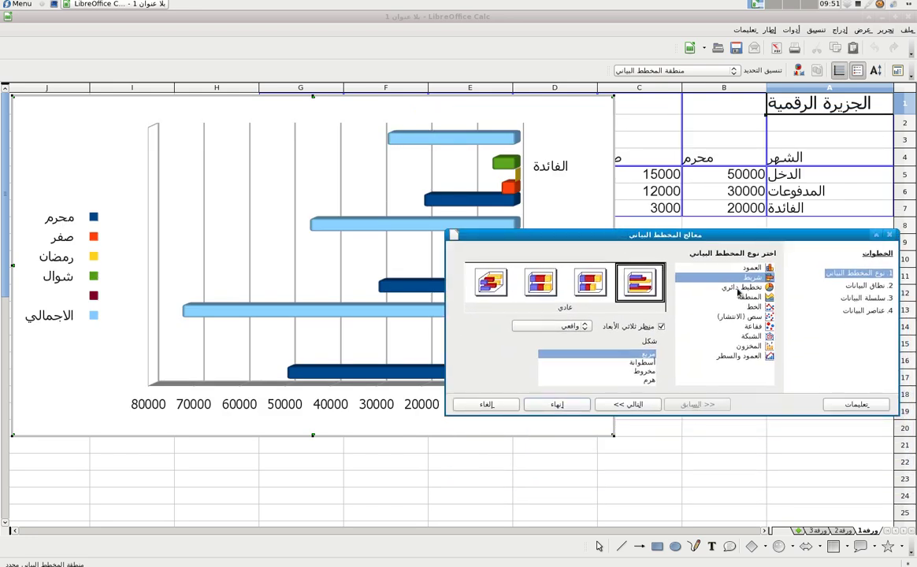
pyautogui.click(740, 288)
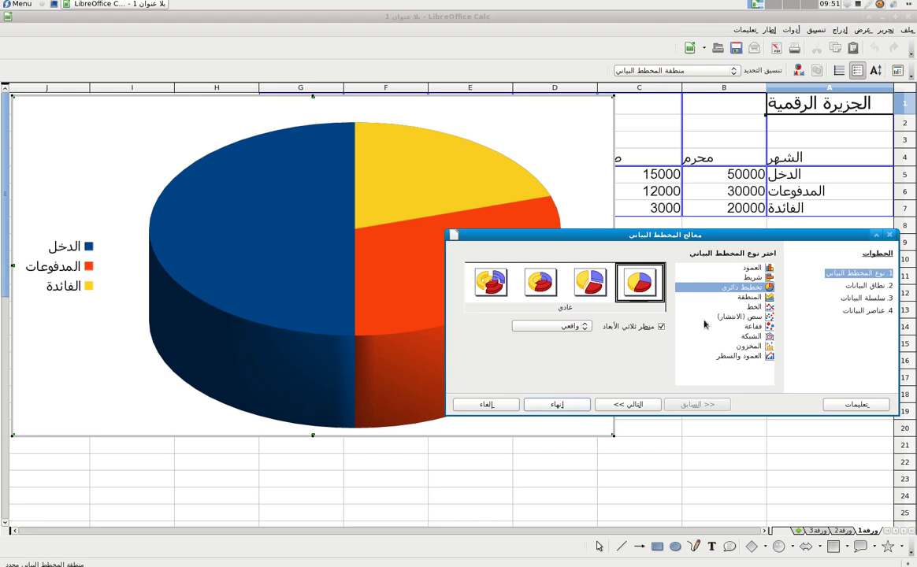
# Choose the normal 3D column chart type, keep the data range A1:G7 with series in columns, and finish the chart.
pyautogui.click(752, 268)
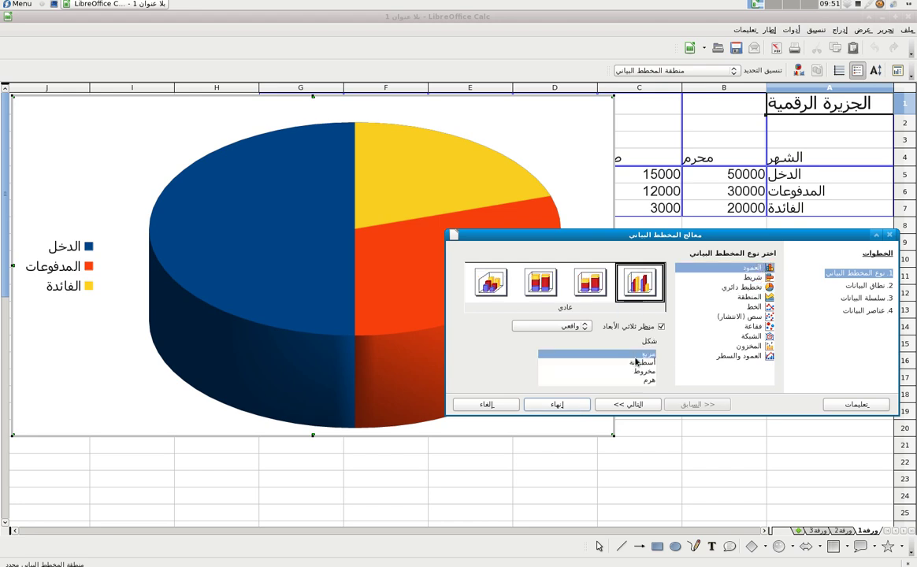
pyautogui.click(618, 405)
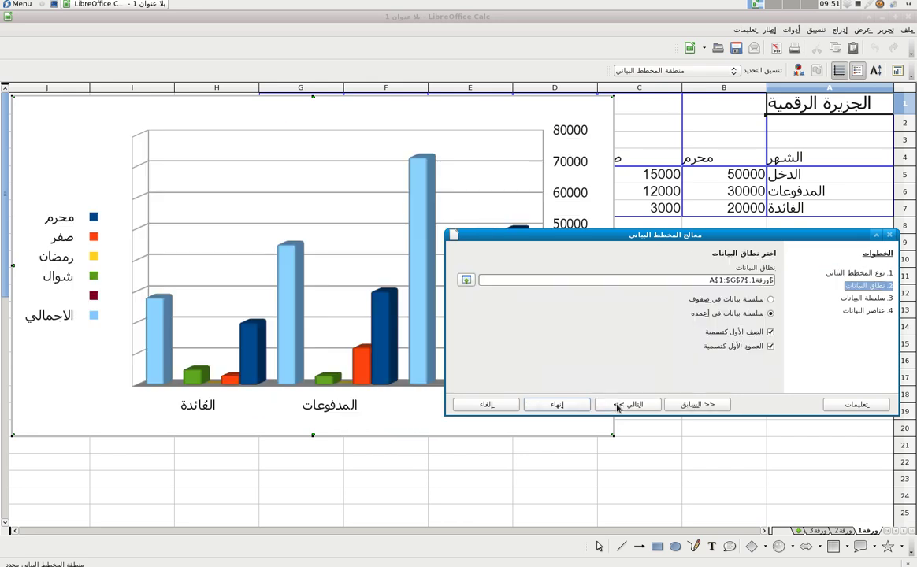
pyautogui.click(557, 404)
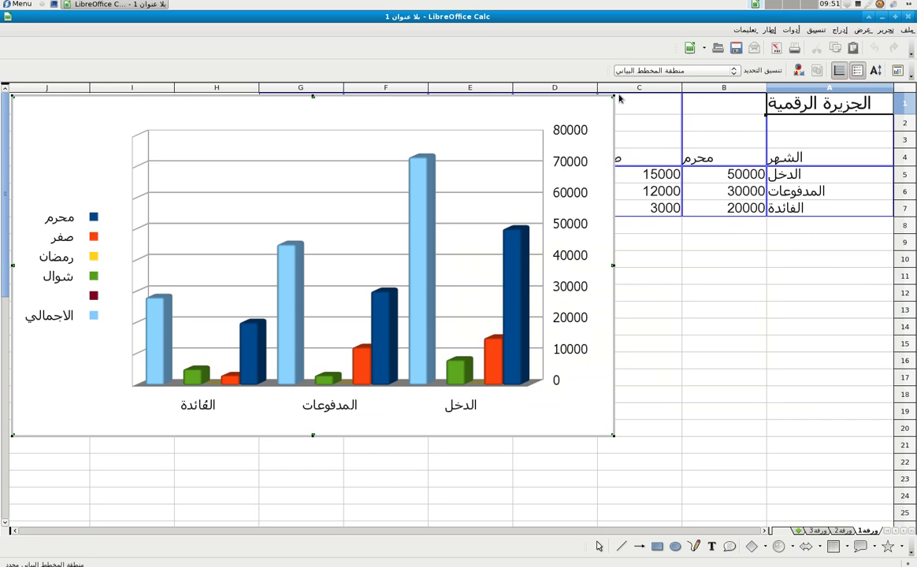